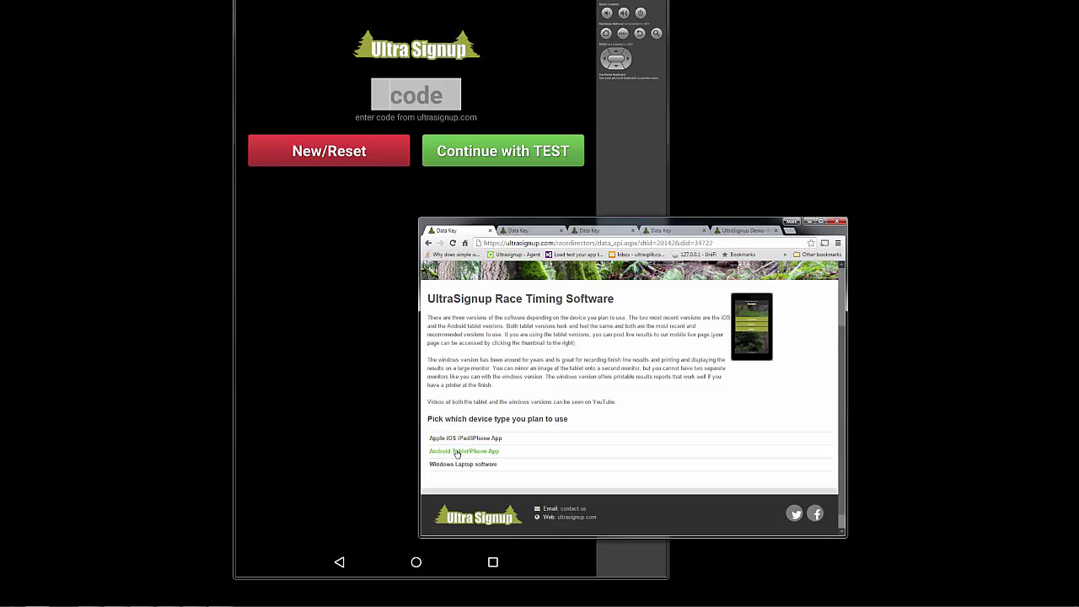
Open the Android app setup instructions, follow the access key link, and select the Finish Line's timing software code
left_click(458, 451)
scroll(506, 472, "down", 3)
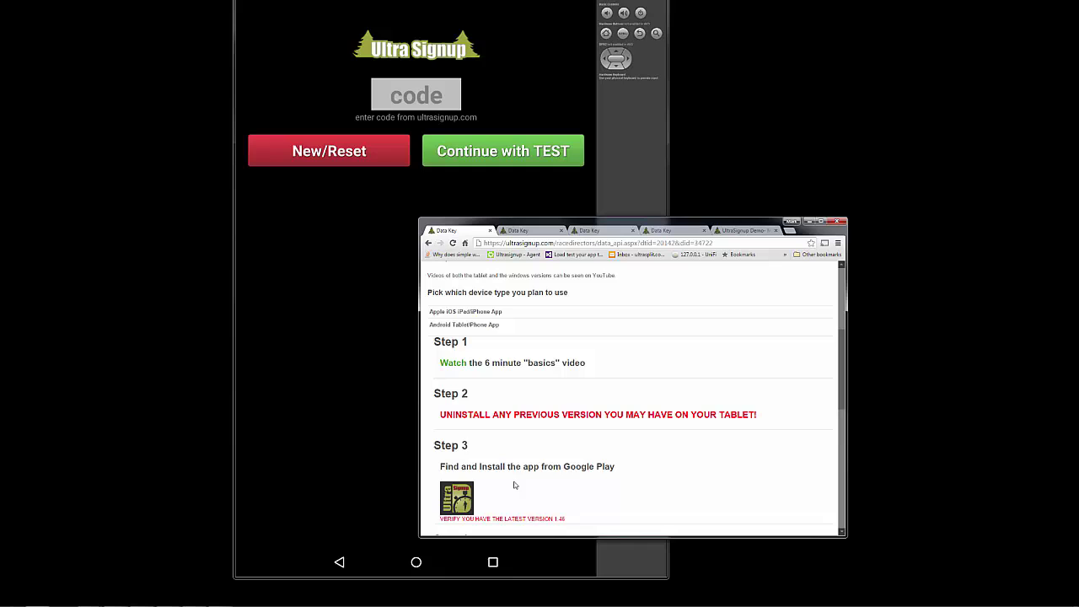
scroll(495, 487, "down", 3)
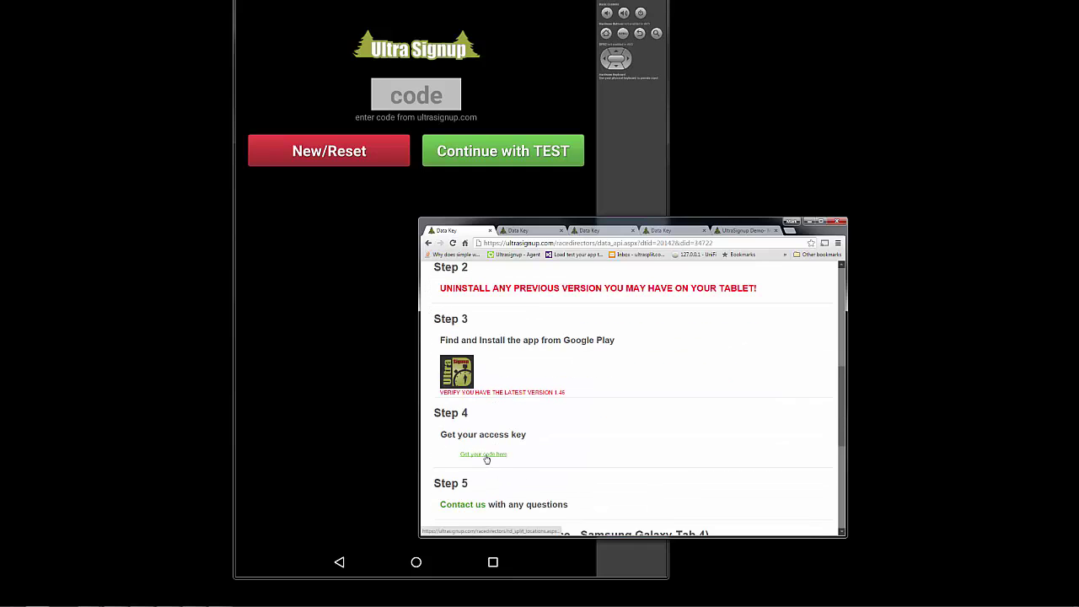
left_click(484, 456)
scroll(531, 447, "down", 1)
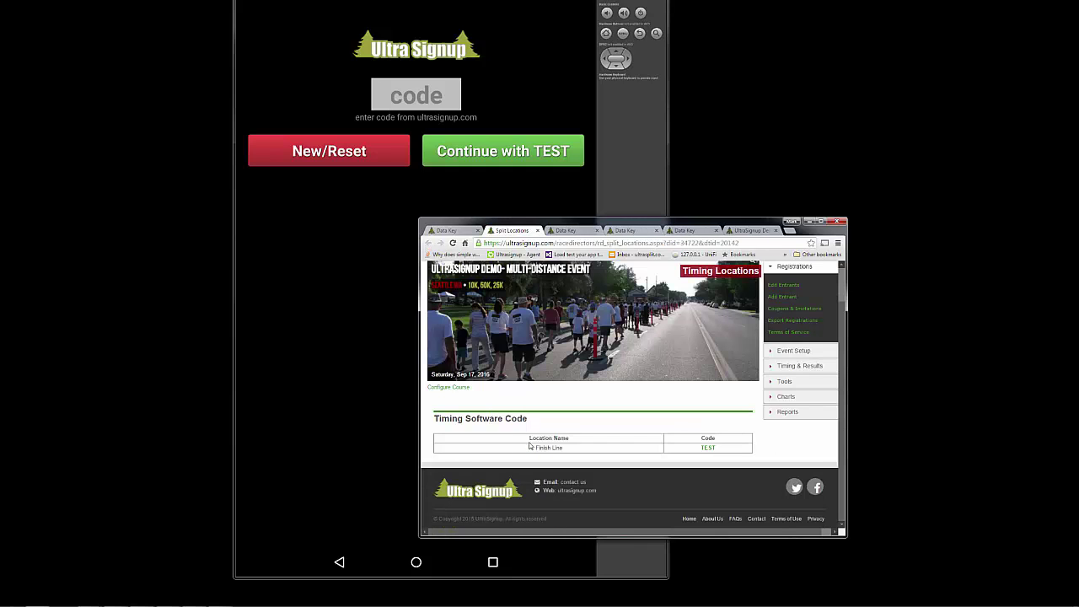
double_click(721, 453)
Enter the access code in the timing app on the tablet emulator and load the event as new, overwriting existing data
left_click(398, 107)
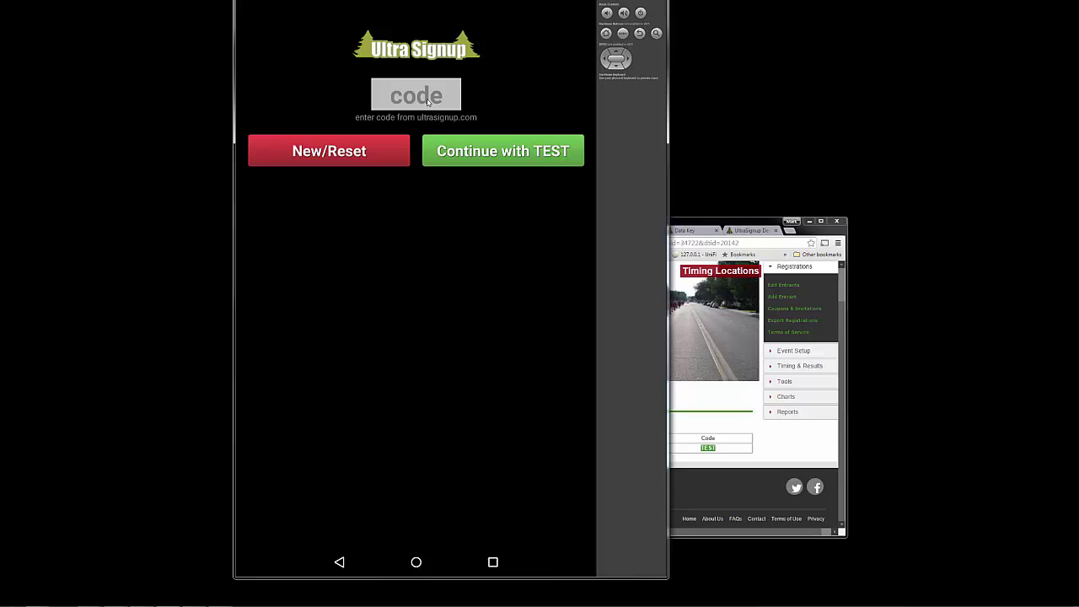
type("TEST")
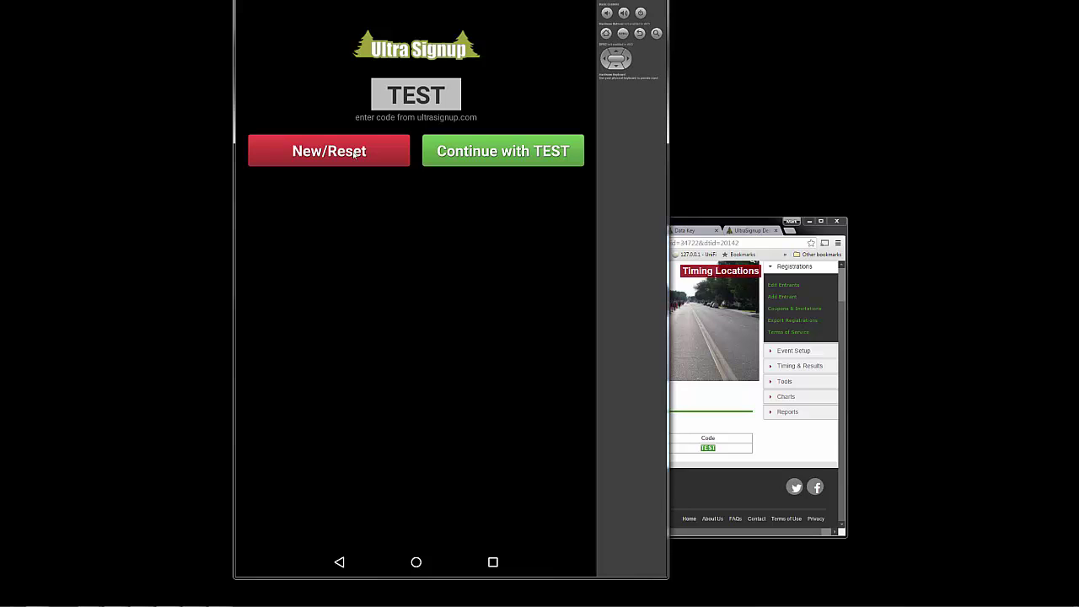
left_click(355, 153)
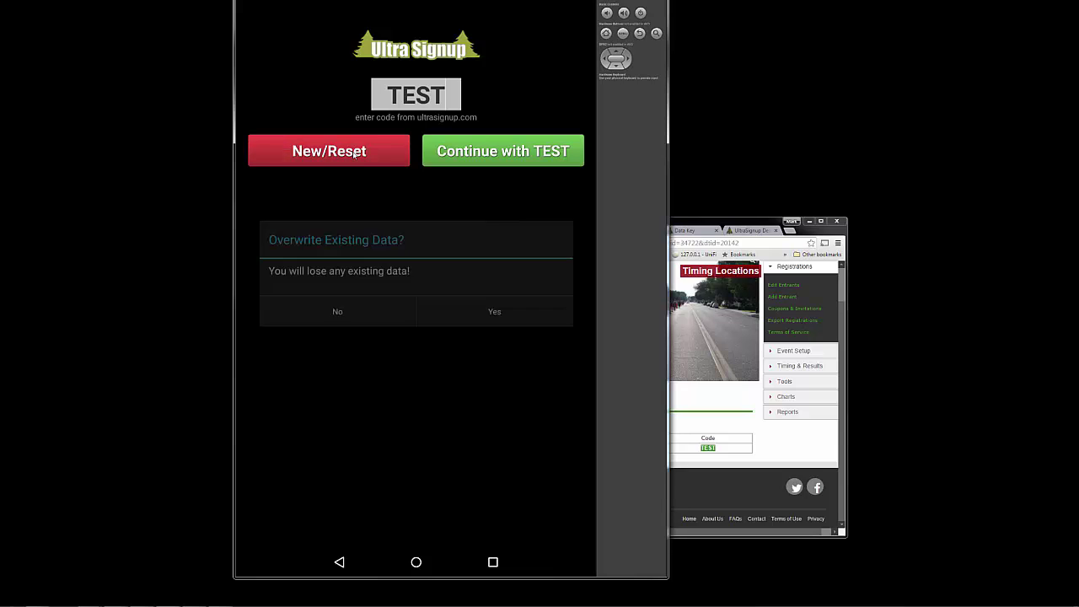
left_click(479, 313)
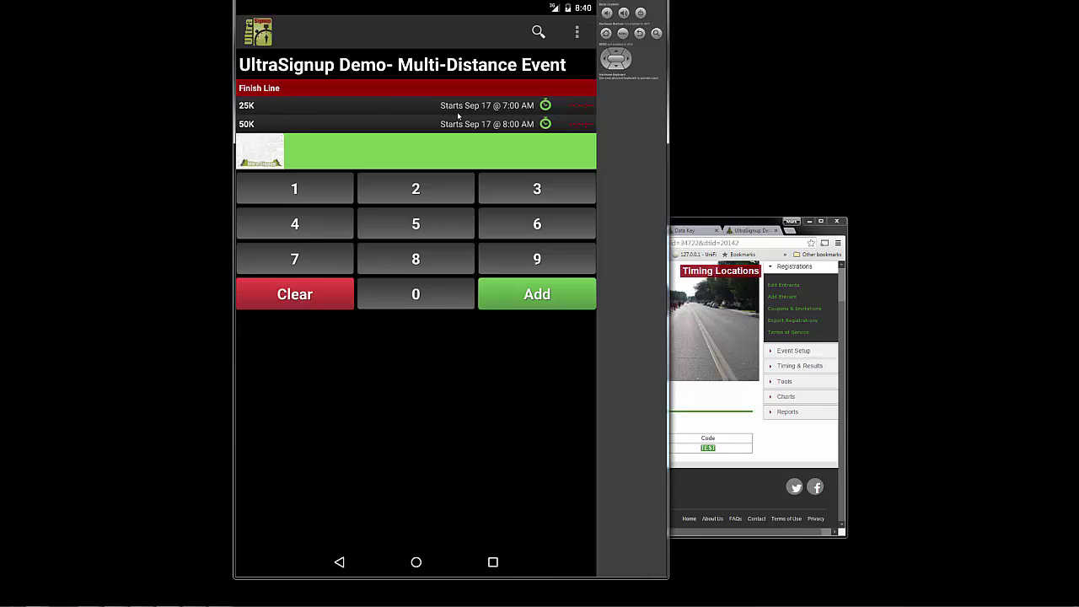
Update the 25K and 50K start dates to October 27, 2015
left_click(523, 108)
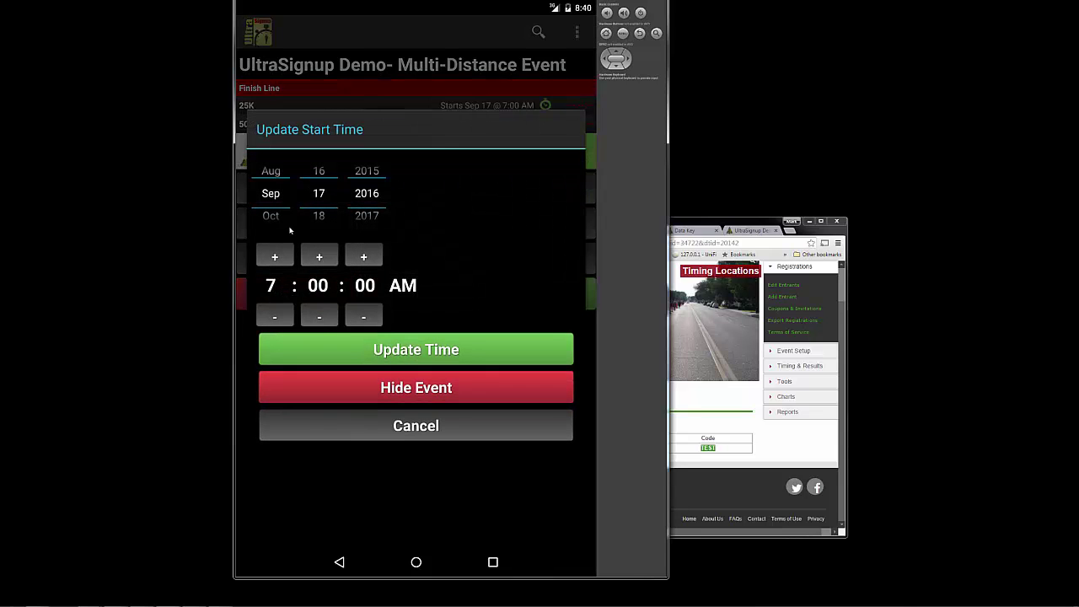
left_click_drag(282, 213, 279, 176)
left_click(318, 215)
left_click(319, 215)
left_click_drag(319, 215, 324, 149)
left_click_drag(321, 224, 322, 173)
left_click(405, 349)
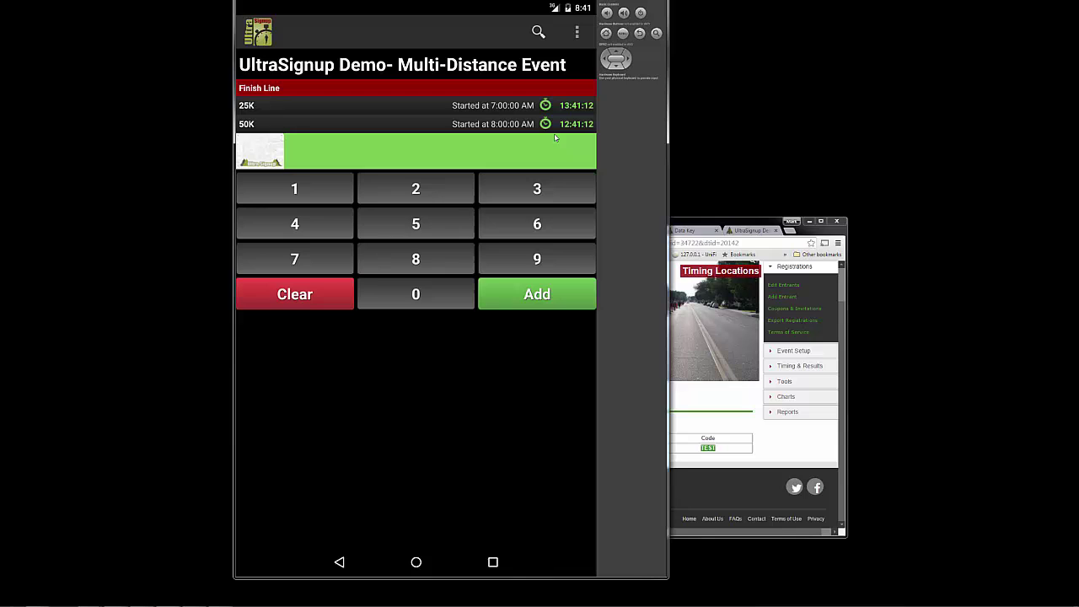
Update the 50K start date to October 28, 2015
left_click(556, 126)
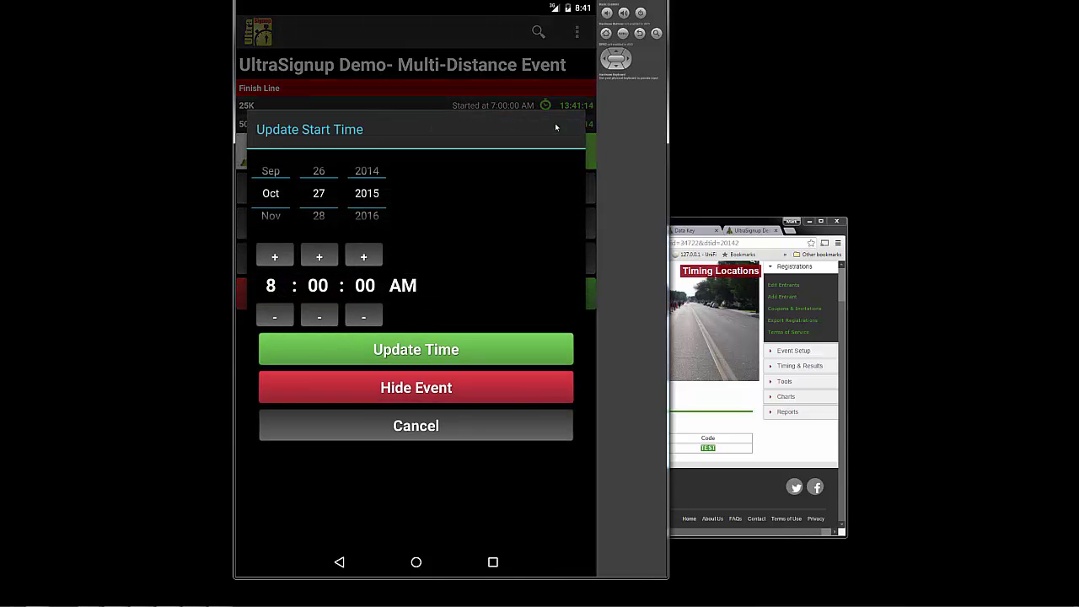
left_click(321, 207)
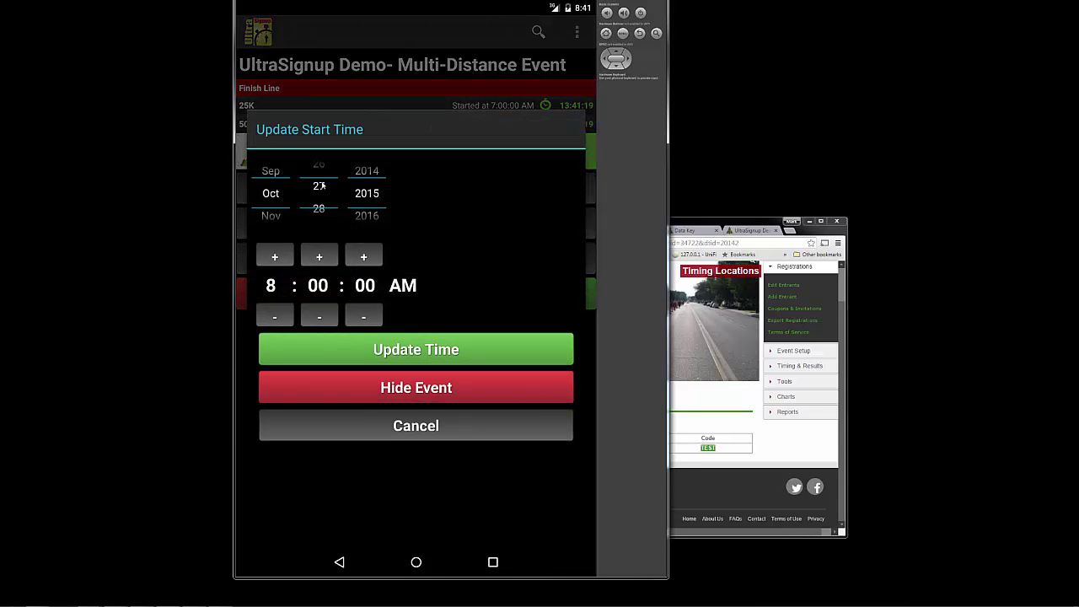
left_click(384, 349)
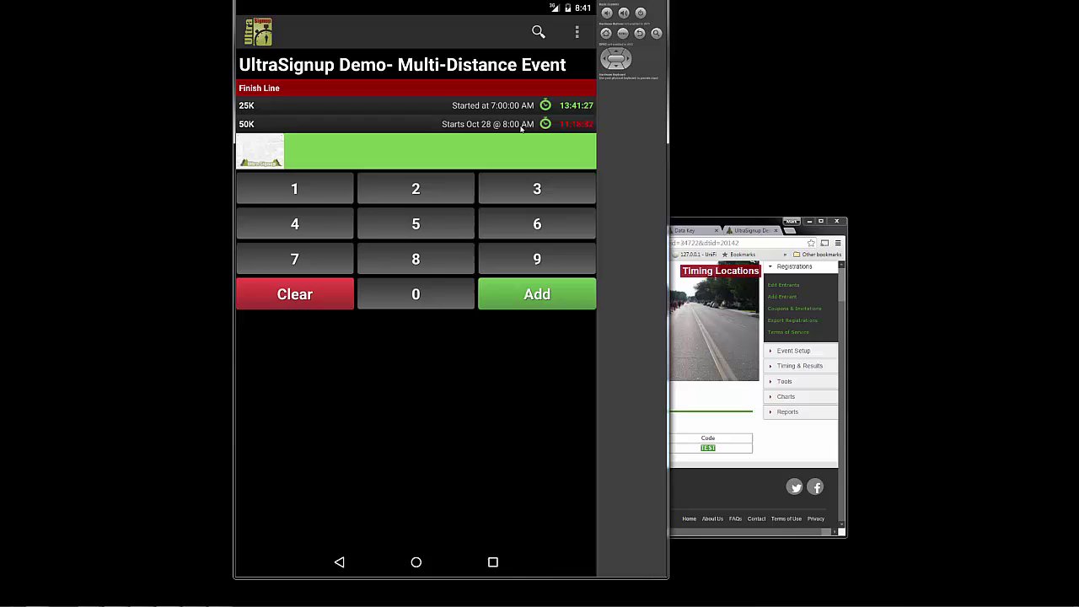
Set the 50K start date back to October 27, 2015
left_click(572, 125)
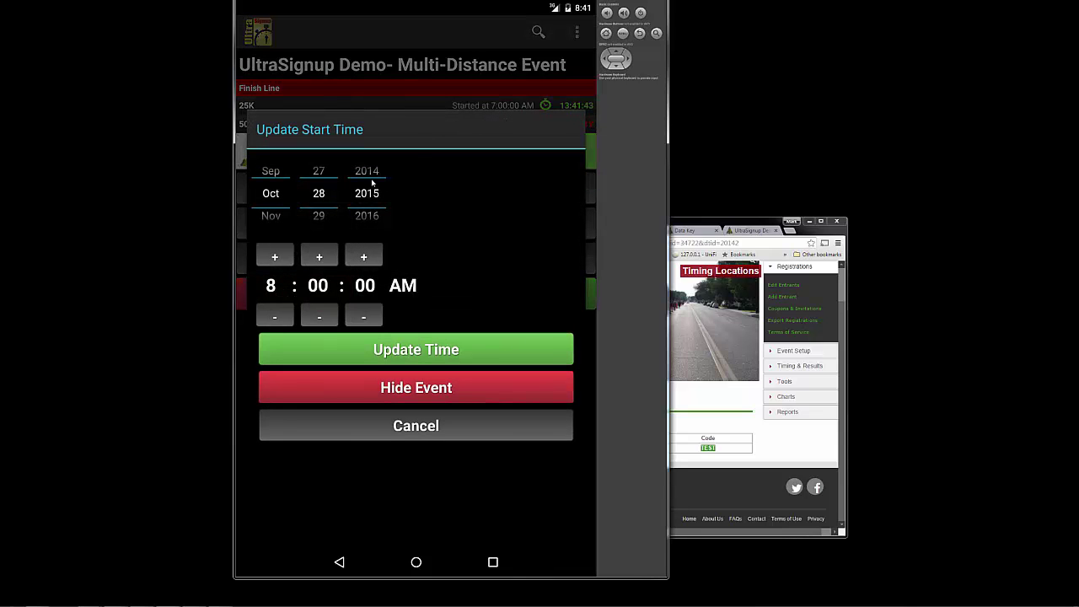
left_click_drag(313, 189, 314, 226)
left_click(385, 351)
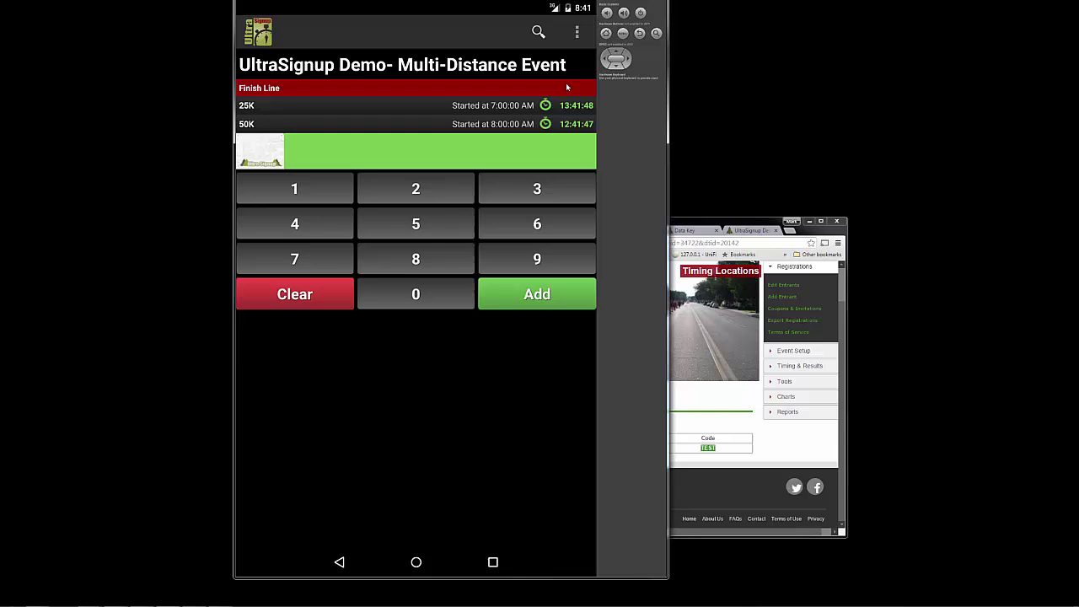
left_click(576, 32)
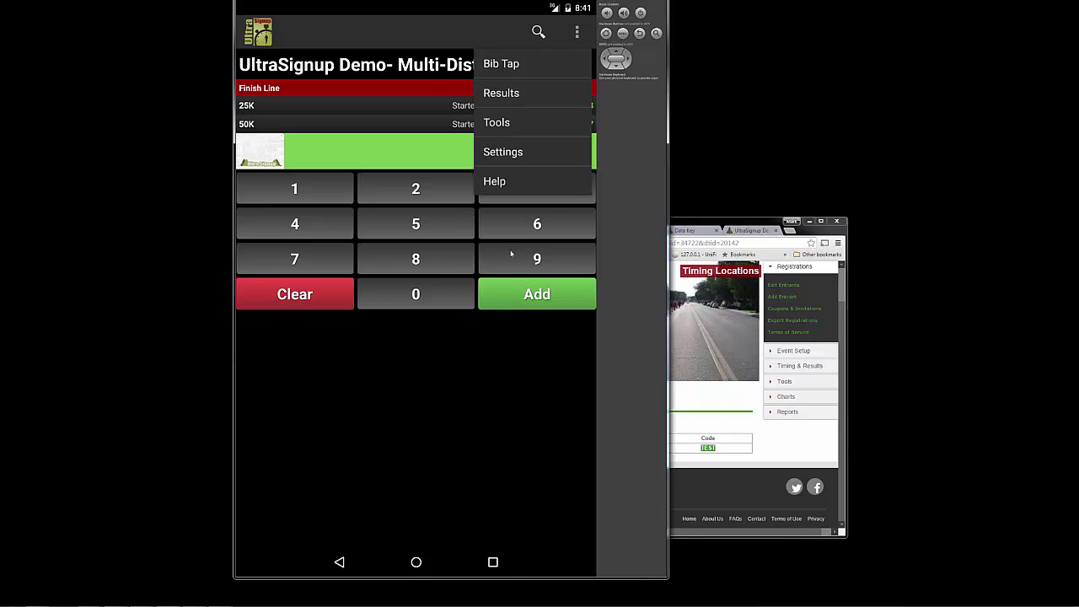
left_click(427, 437)
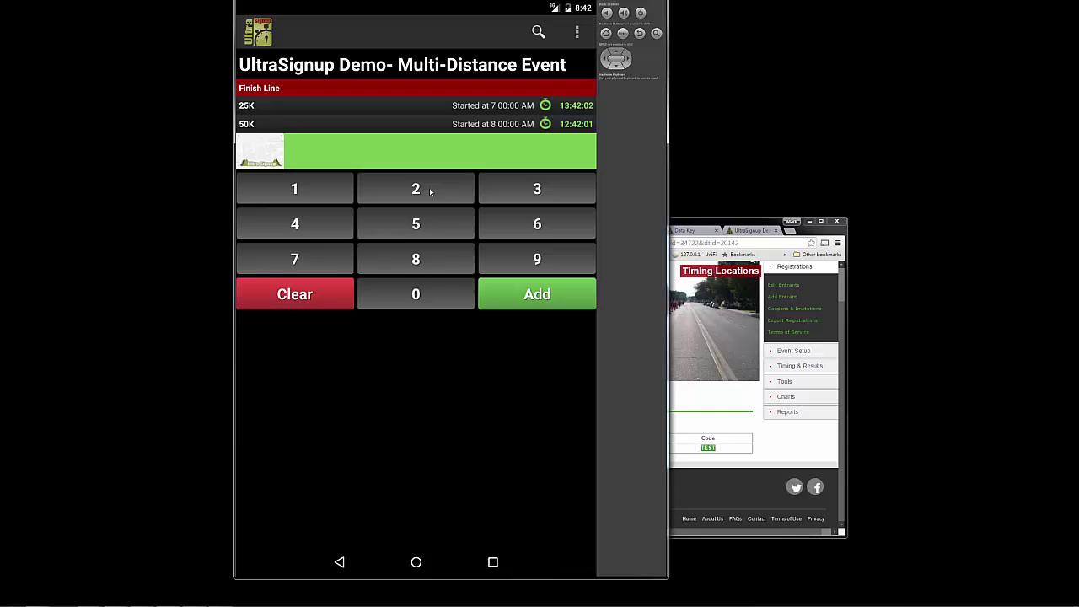
Record a finish for bib 25 using the number pad
left_click(429, 191)
left_click(425, 223)
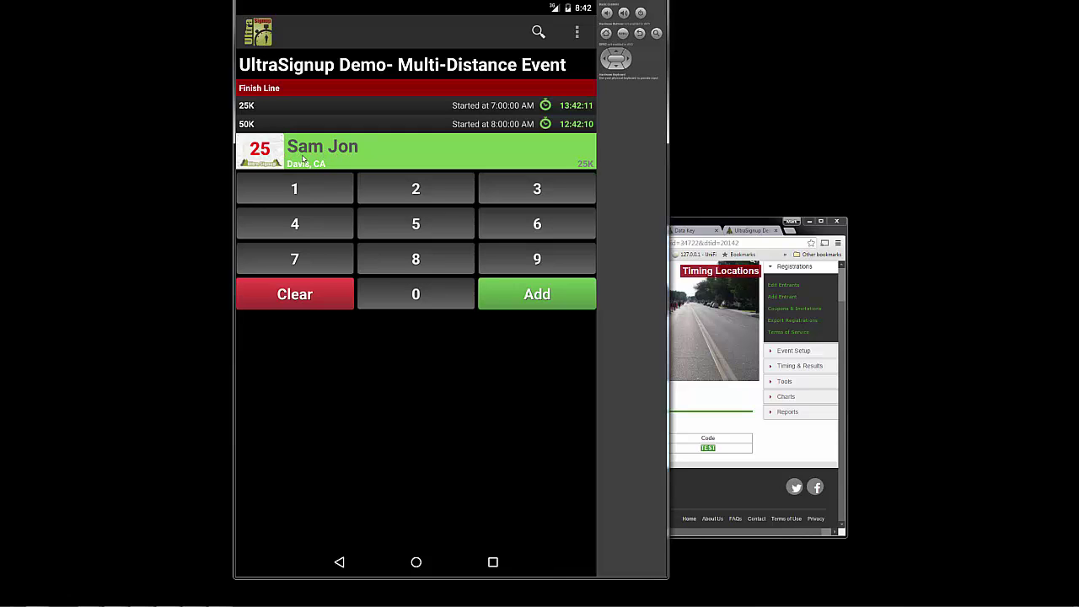
left_click(540, 299)
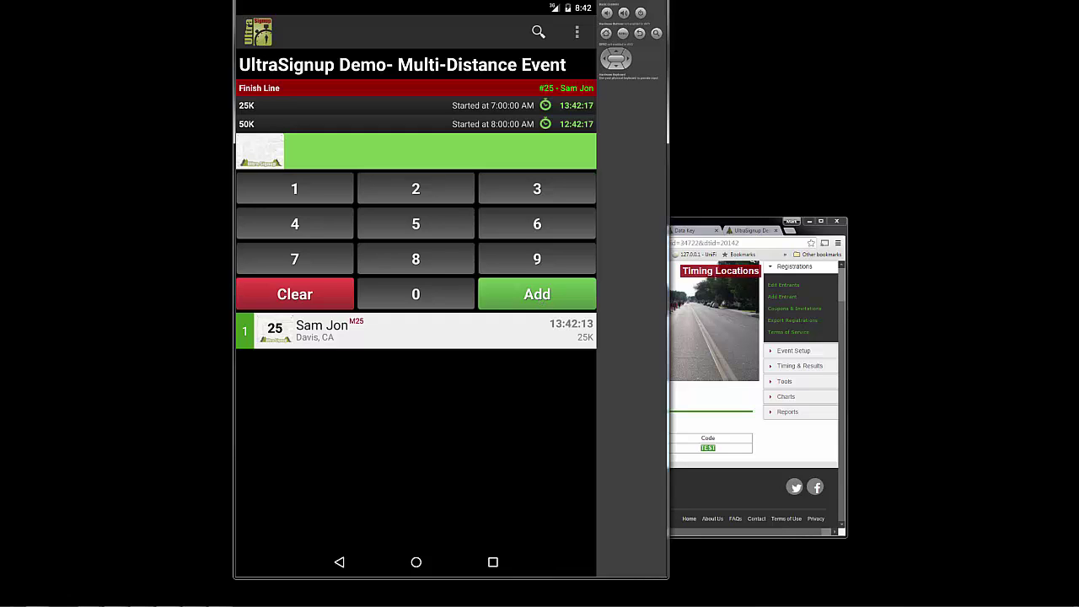
Examine the Live Publish and Speaker options in the app settings
left_click(576, 32)
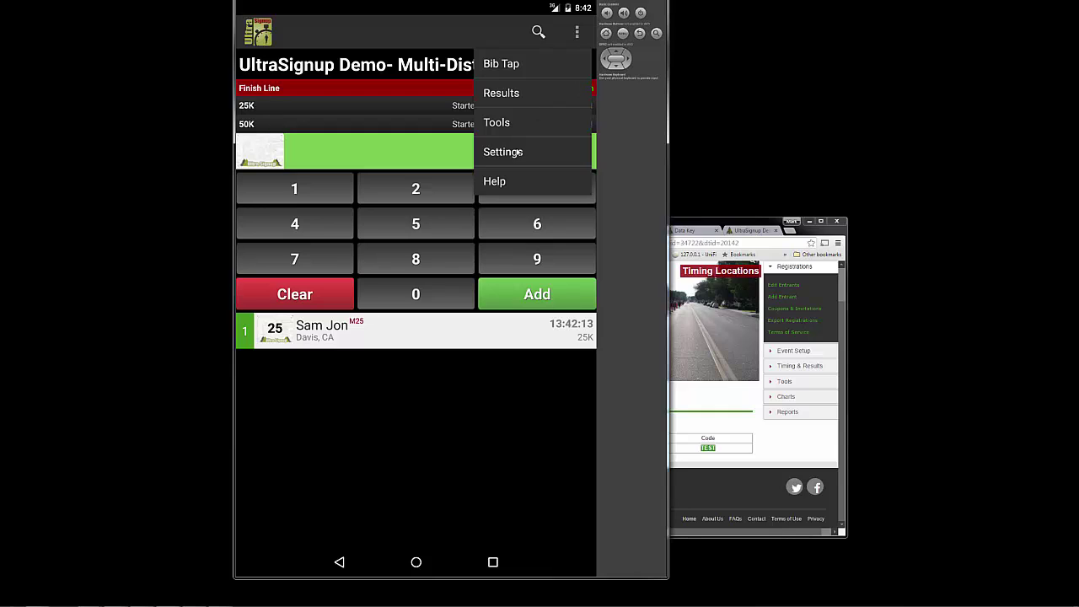
left_click(520, 150)
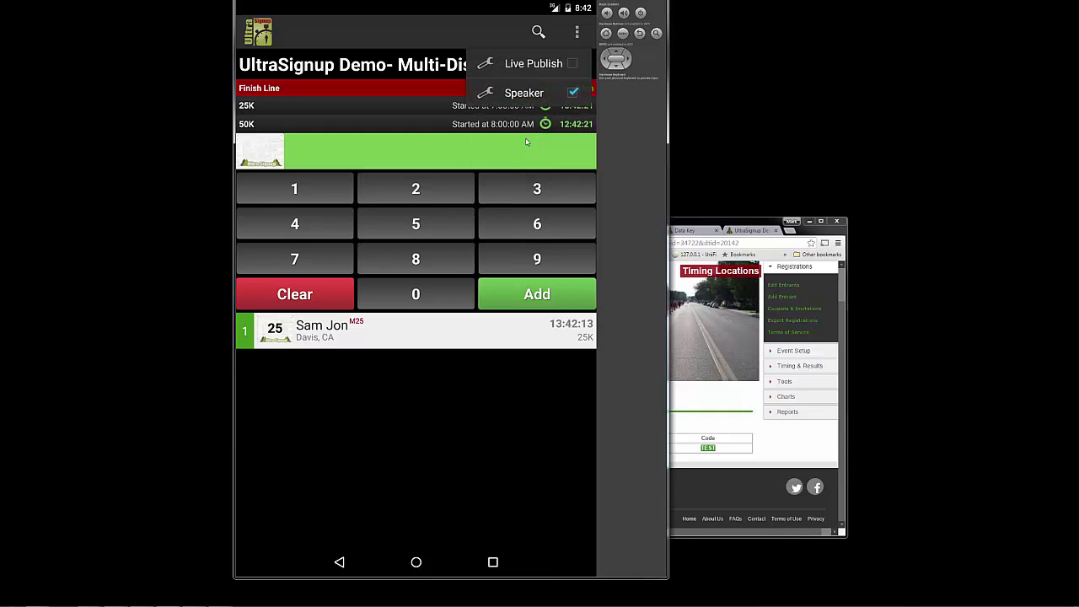
left_click(582, 53)
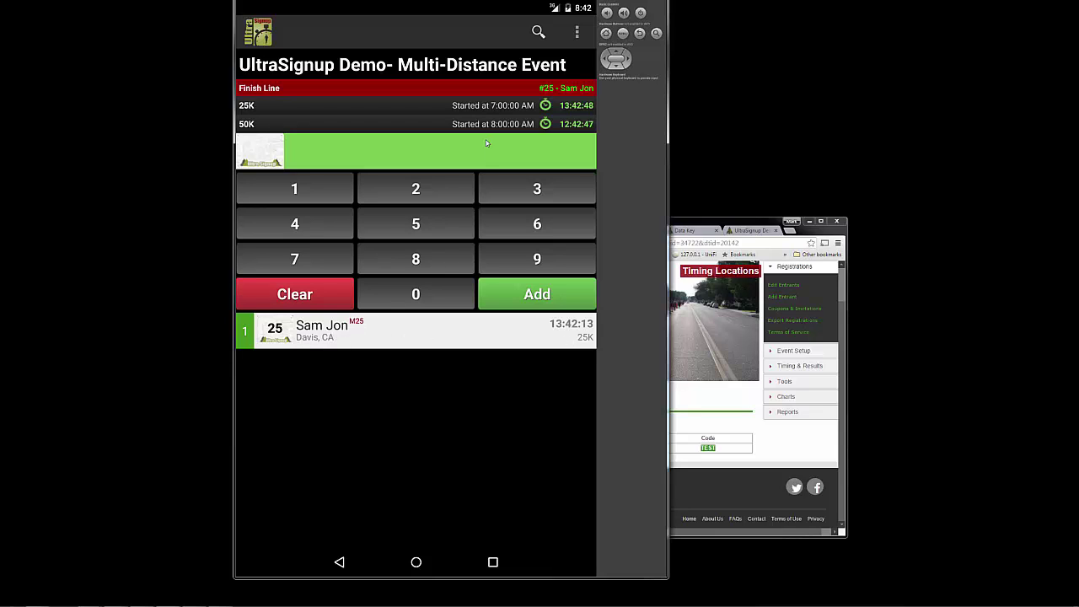
Delete the latest finish record, for bib 25, and confirm the deletion
left_click(569, 91)
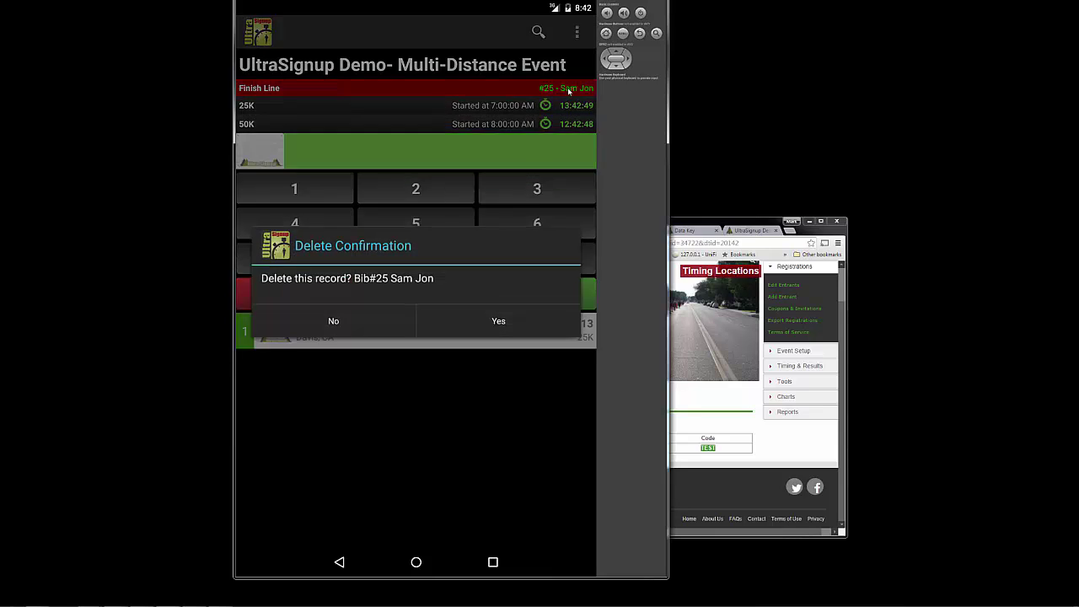
left_click(499, 324)
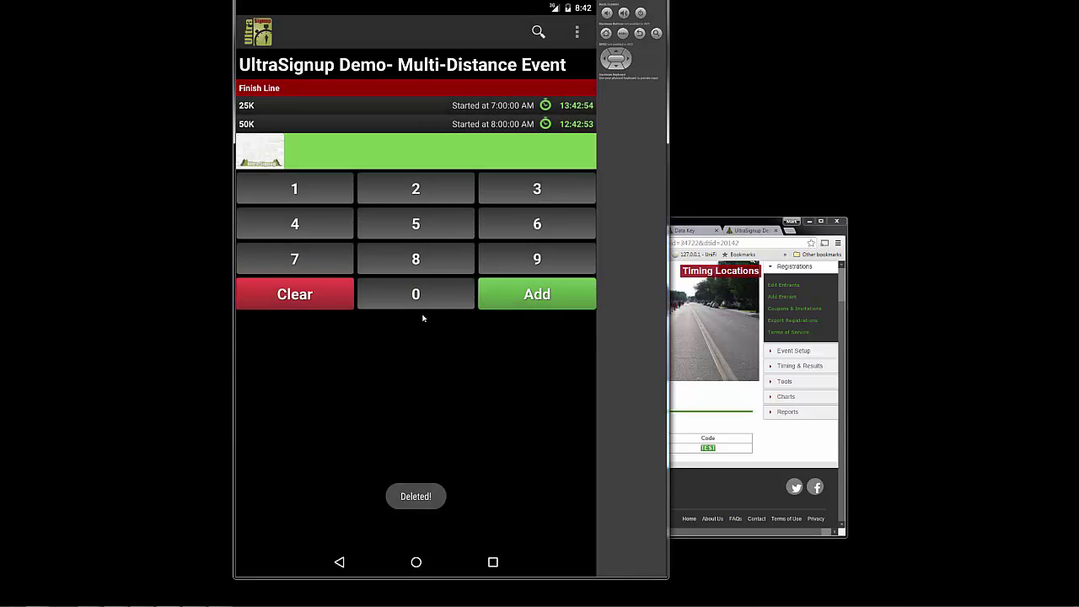
Record a finish for bib 36 using the number pad
left_click(547, 192)
left_click(538, 224)
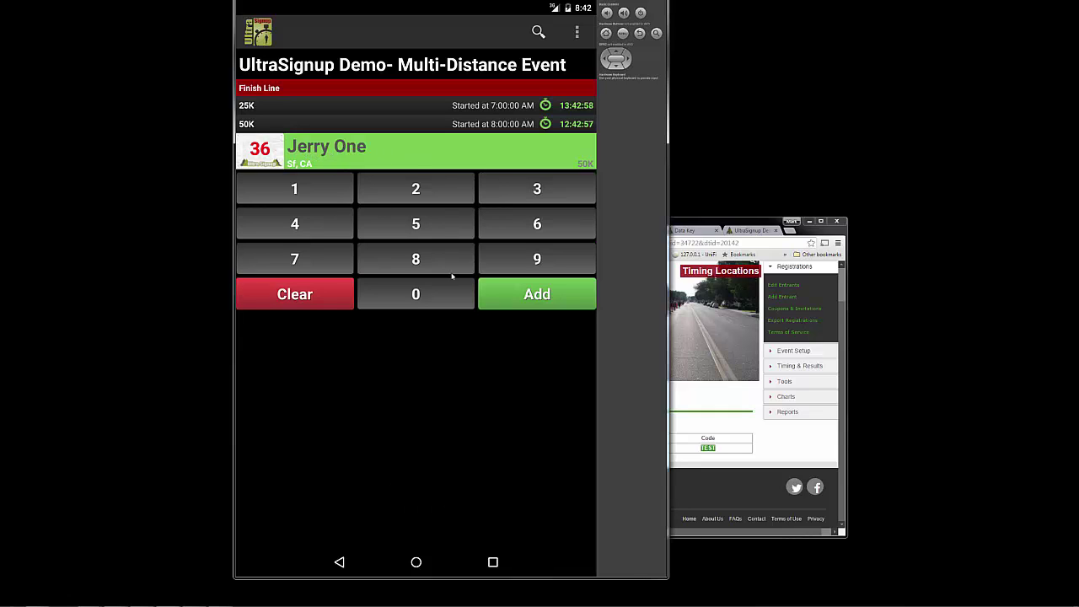
left_click(515, 299)
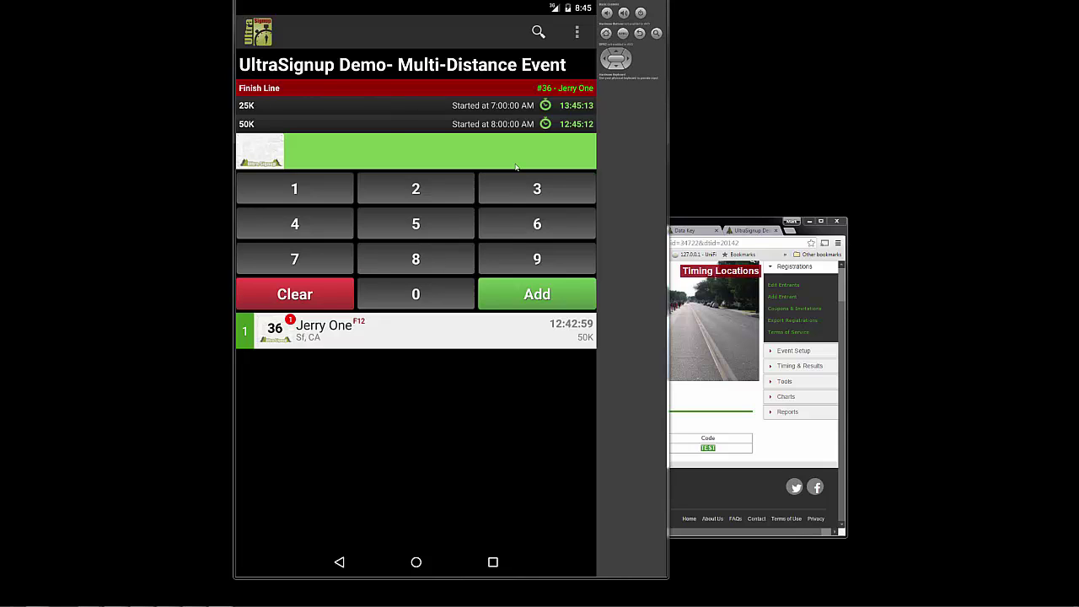
Switch to the Bib Tap view and record a finish for bib 100
left_click(575, 34)
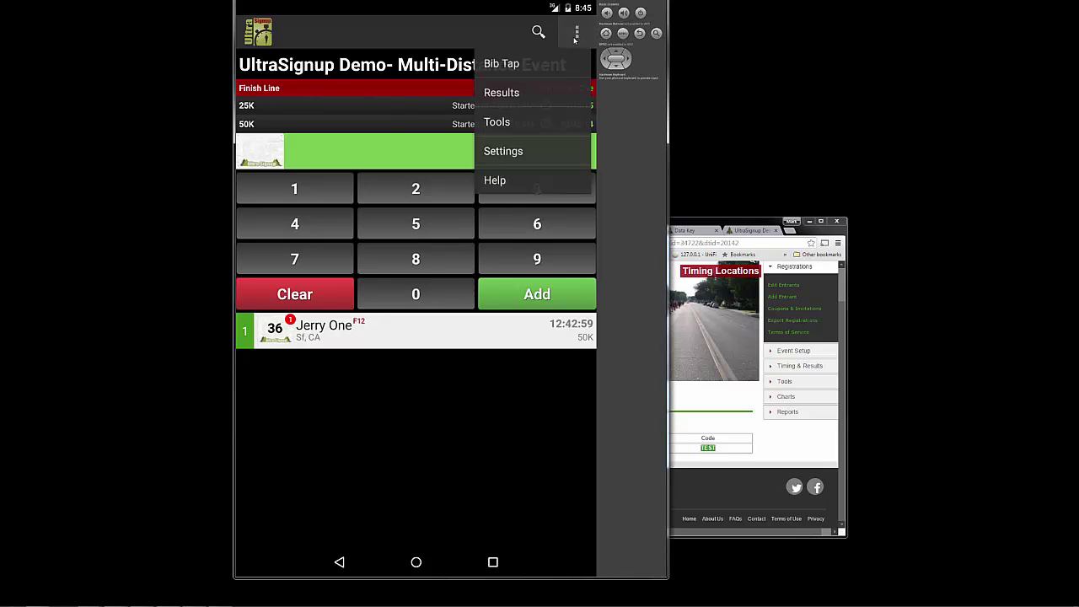
left_click(530, 65)
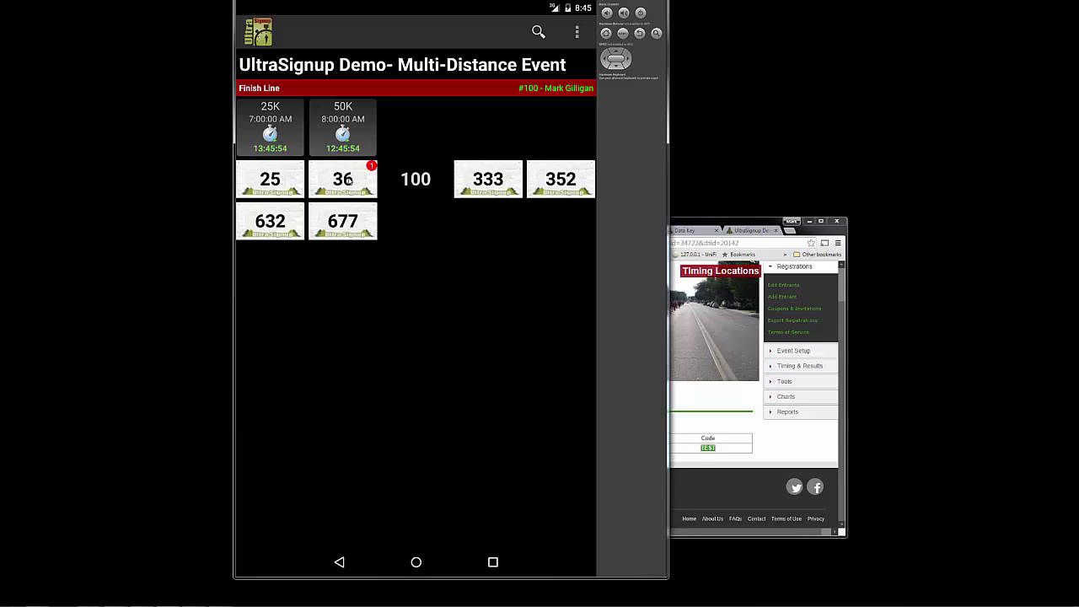
Record another crossing for bib 36 in the Bib Tap view and delete that record
left_click(349, 181)
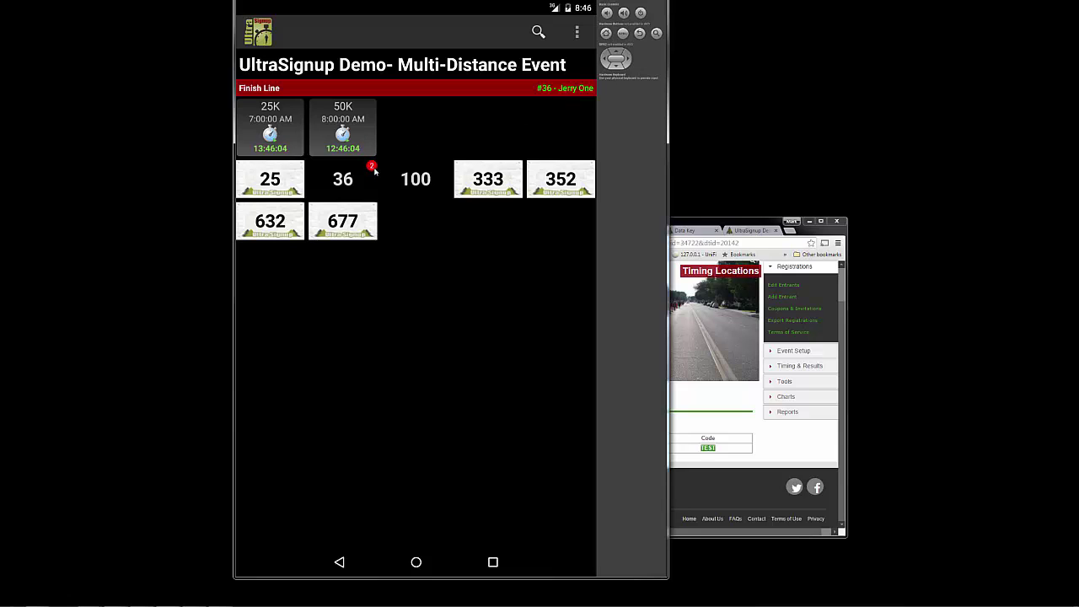
left_click(570, 90)
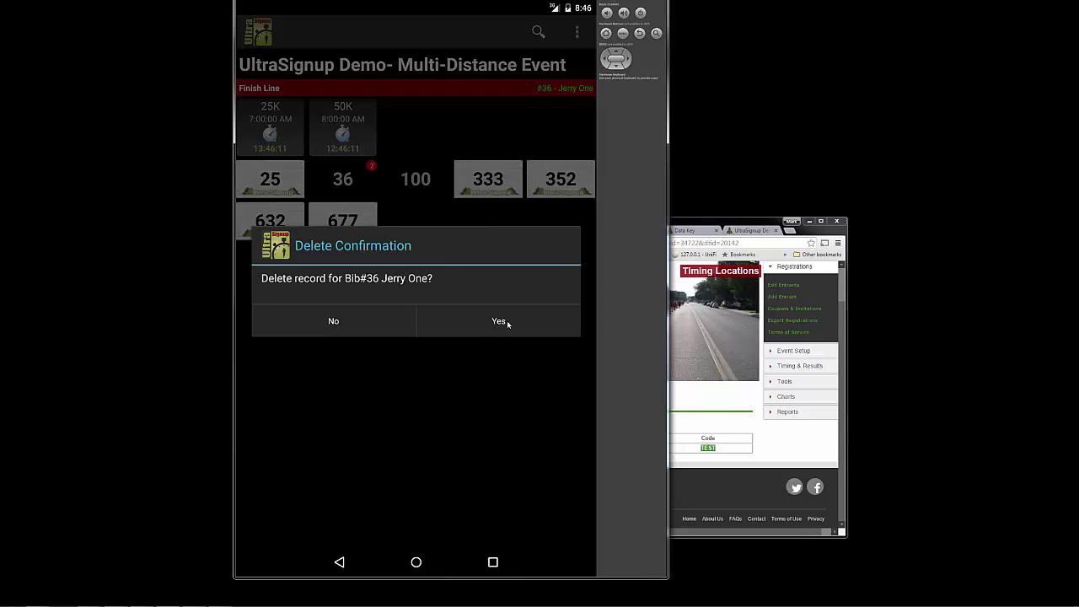
left_click(507, 320)
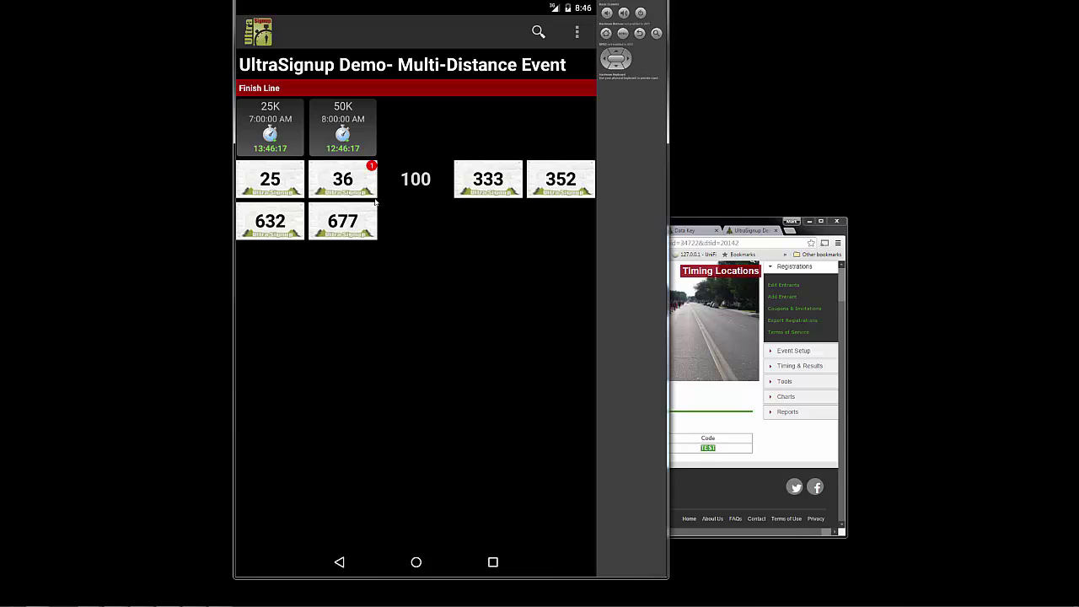
Record a finish for bib 333 in the Bib Tap view
left_click(488, 179)
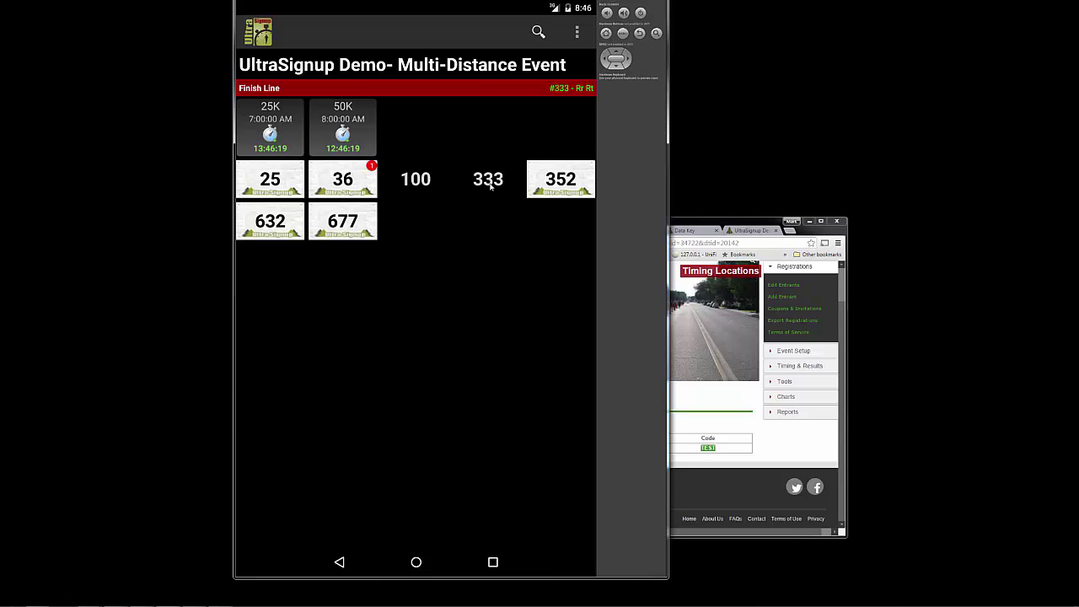
Review the overall results for the 25K and 50K, and the list of remaining 50K runners
left_click(576, 32)
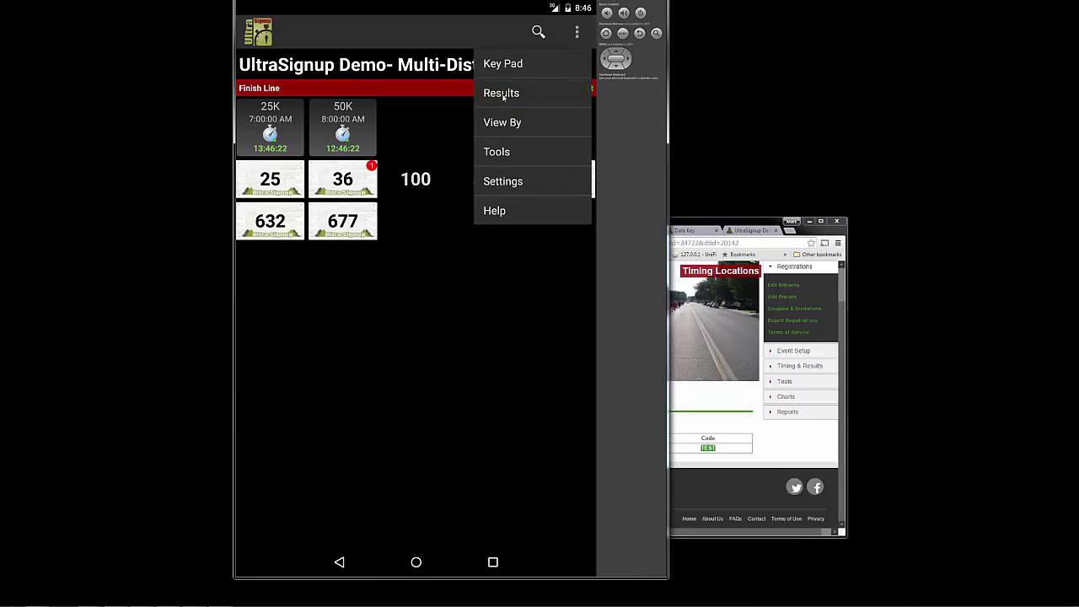
left_click(502, 94)
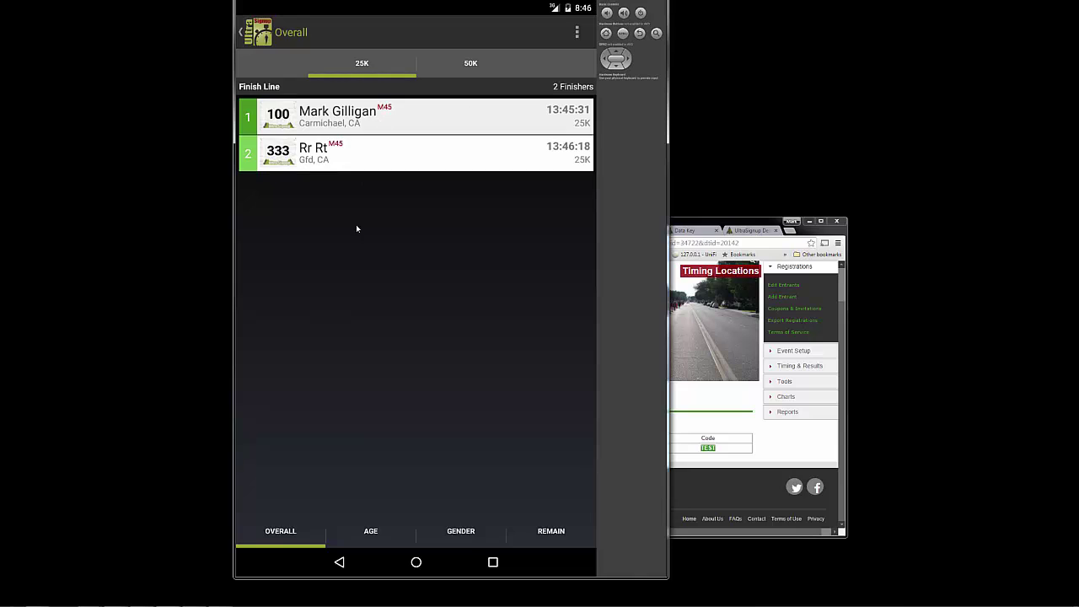
left_click(459, 63)
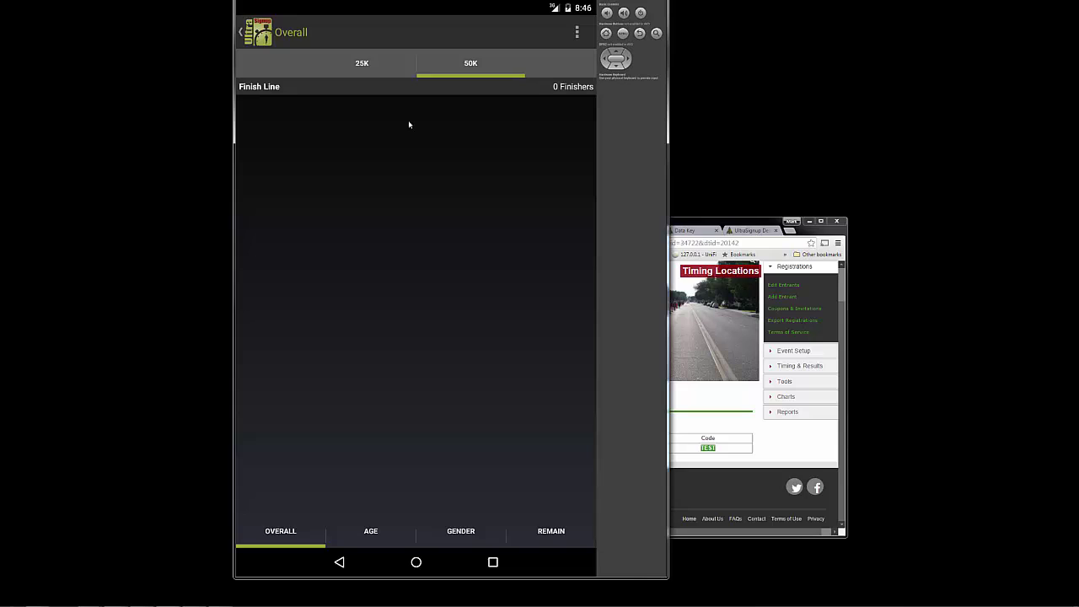
left_click(547, 536)
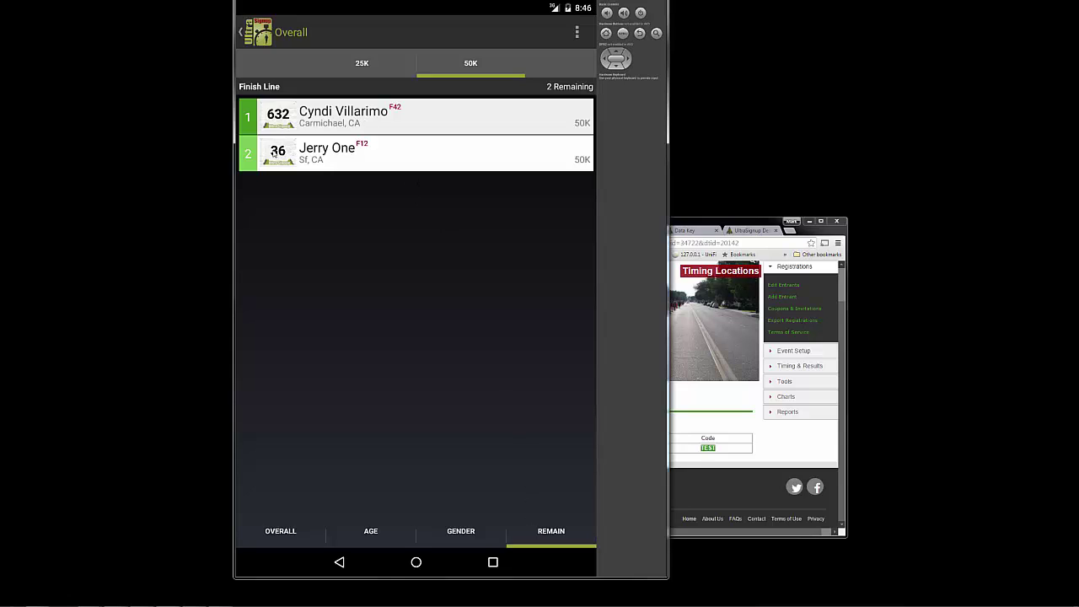
Return to the Bib Tap view and record another finish line crossing for bib 36
left_click(245, 34)
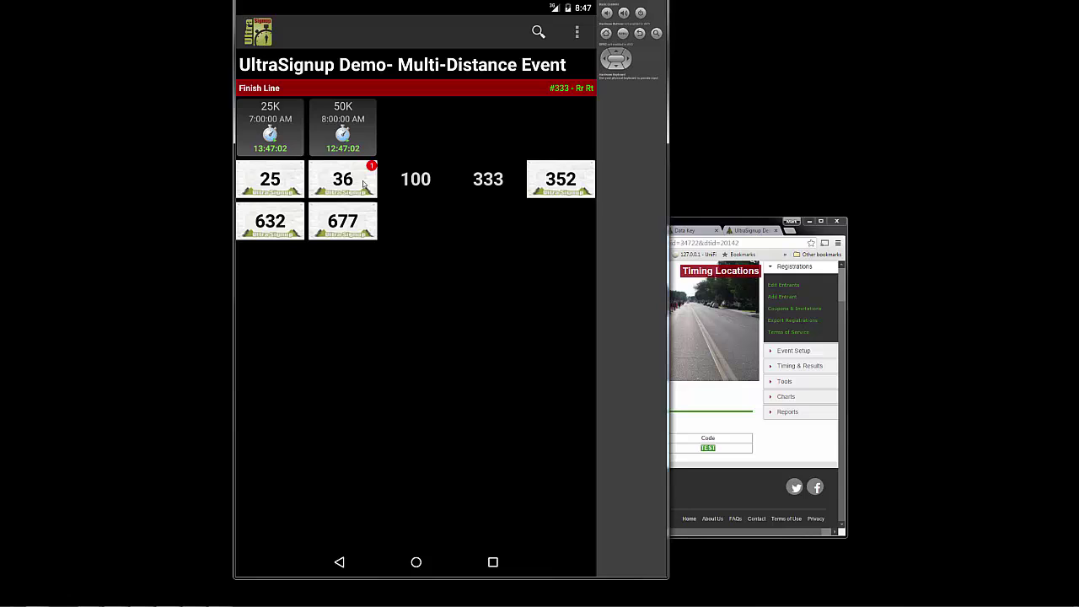
left_click(364, 184)
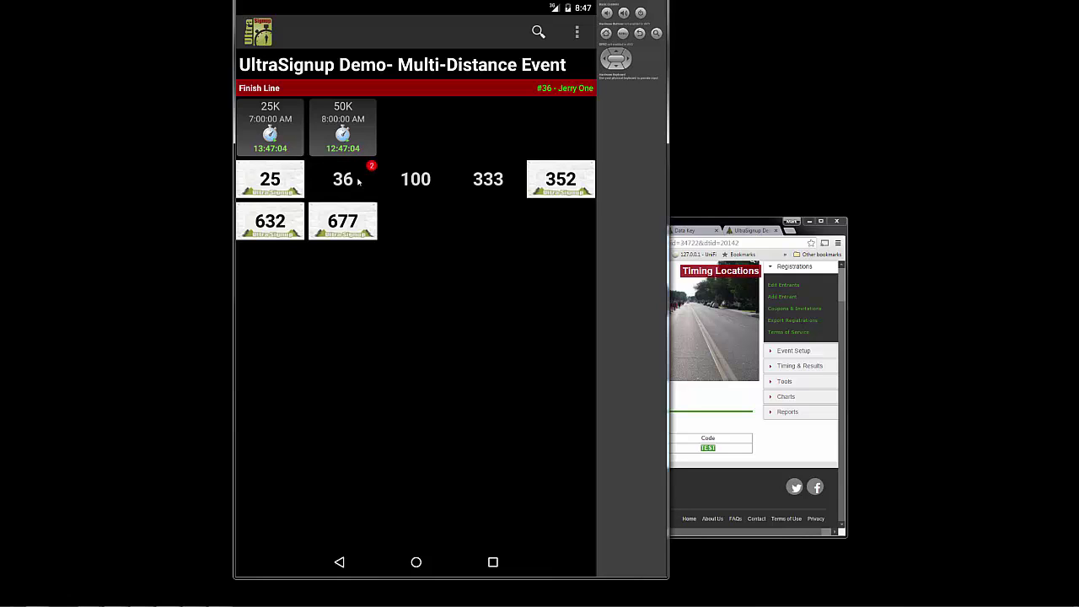
Review the 50K overall results and the list of remaining 50K runners, and return to the Bib Tap view
left_click(577, 33)
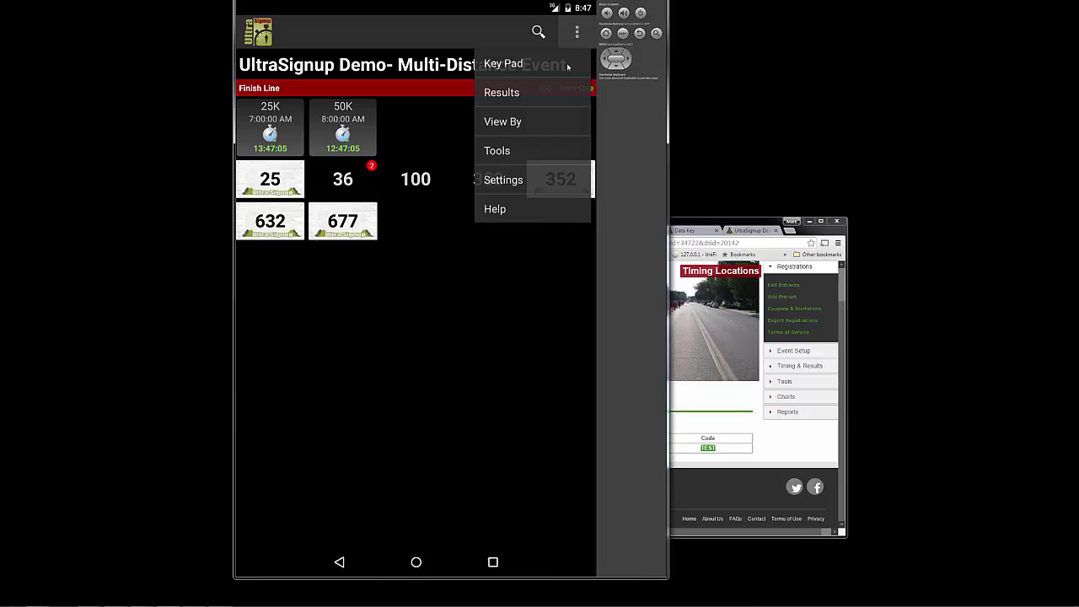
left_click(513, 94)
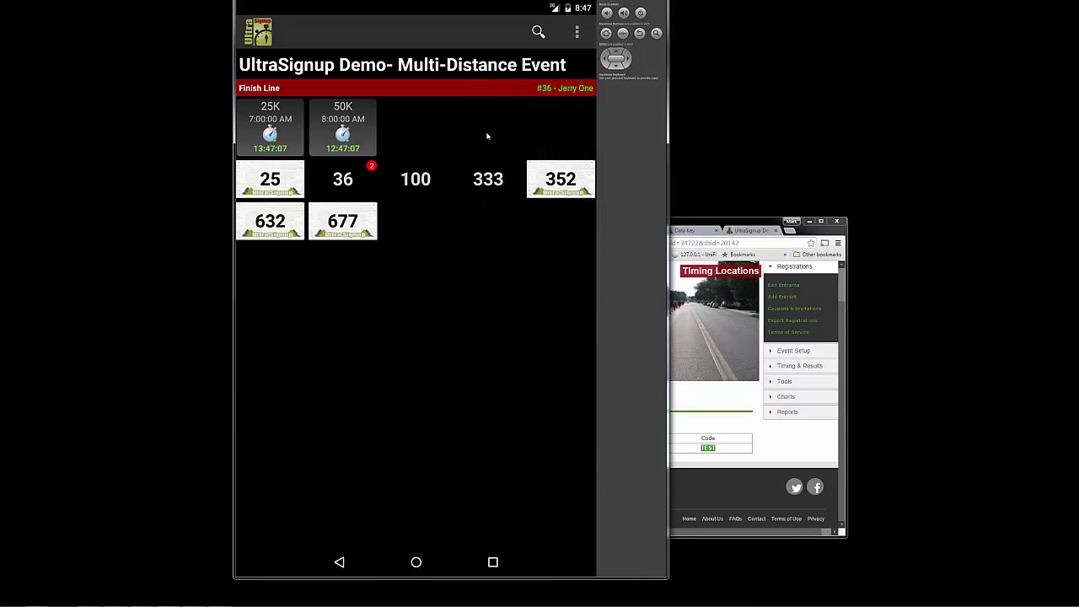
left_click(471, 68)
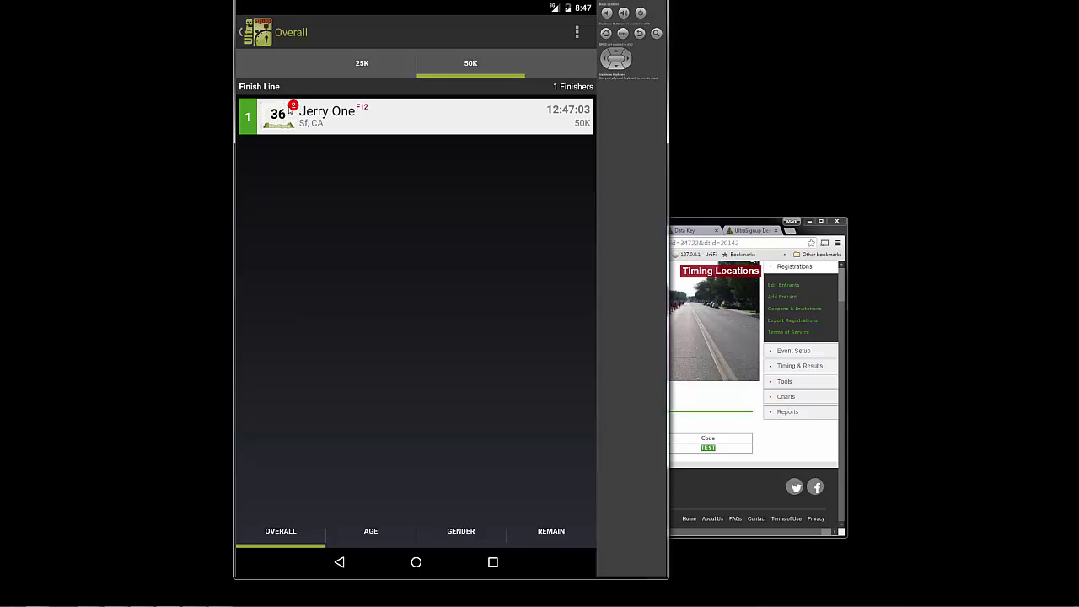
left_click(555, 534)
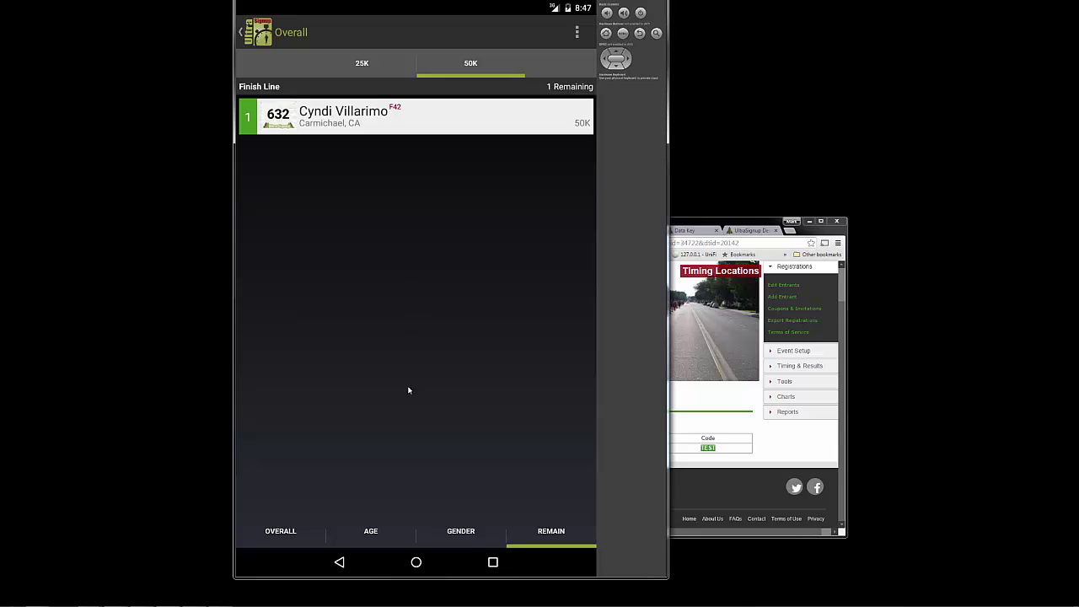
left_click(261, 37)
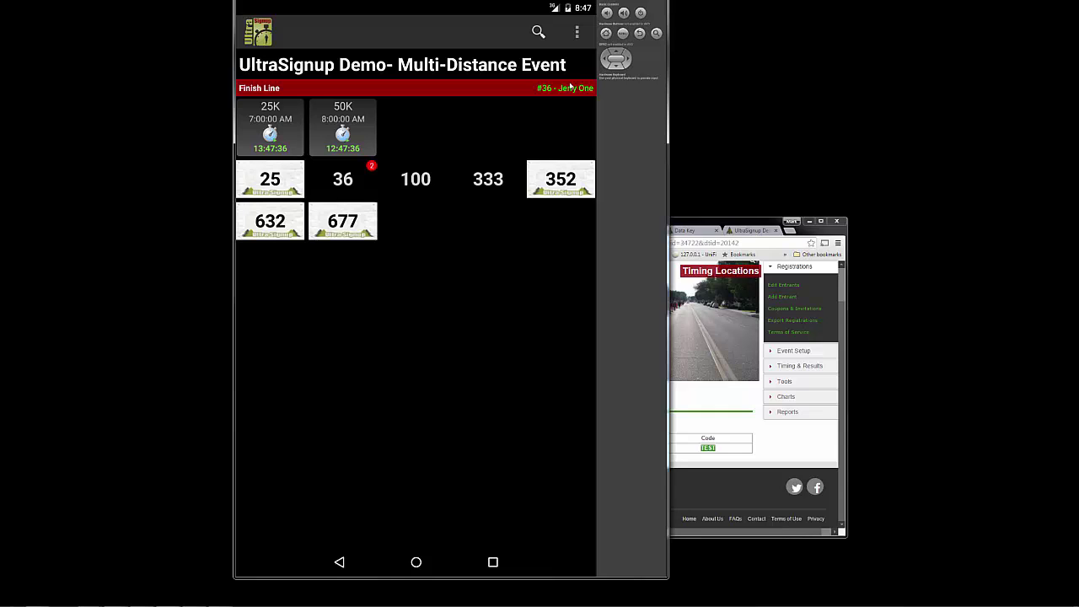
Change the participant status of bib 352 to Did Not Start
left_click(577, 34)
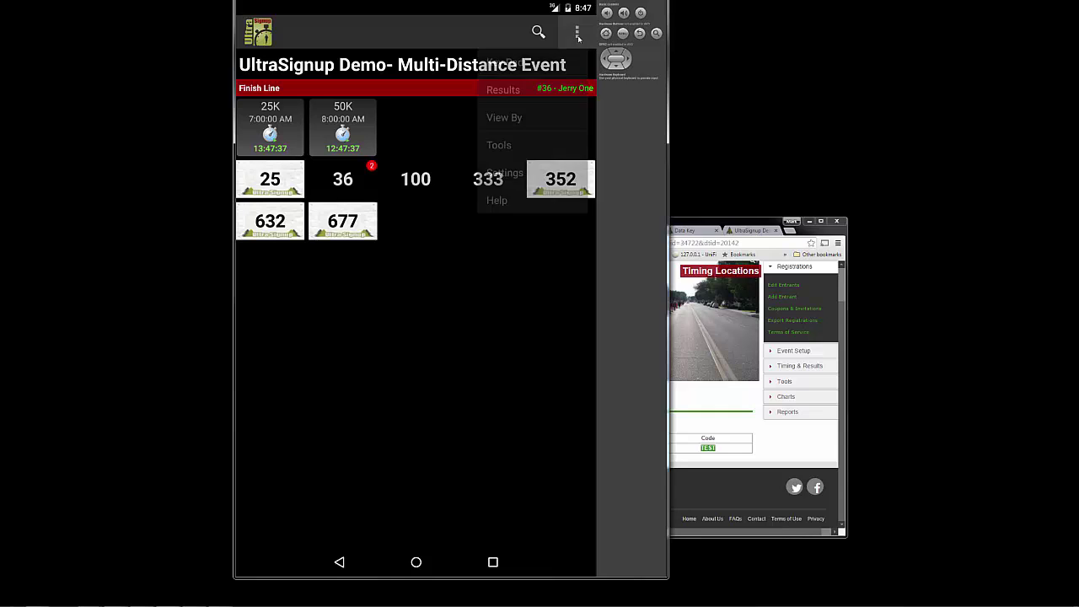
left_click(509, 153)
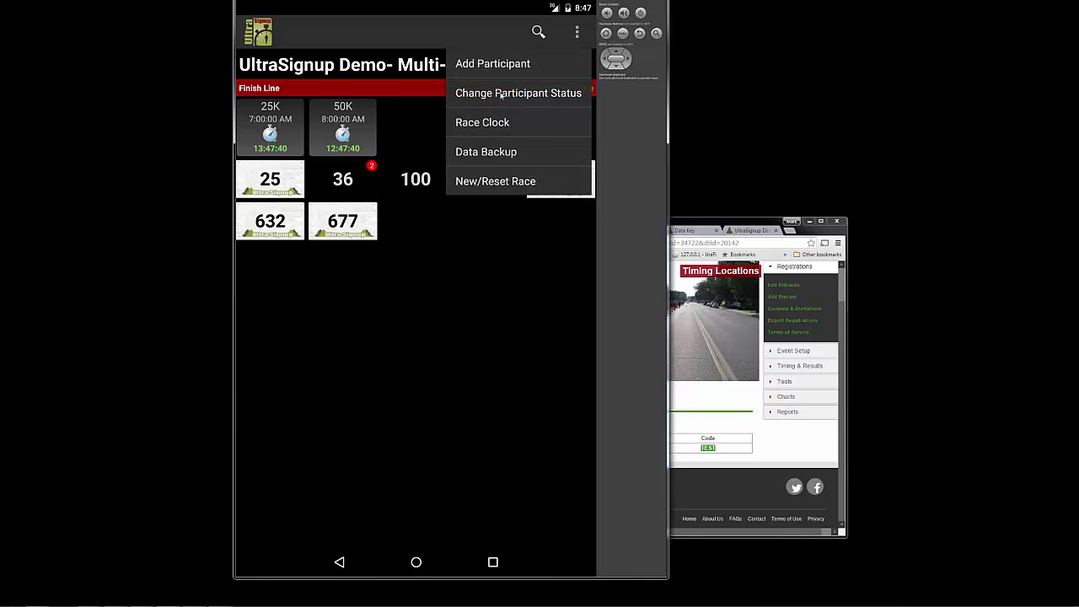
left_click(501, 96)
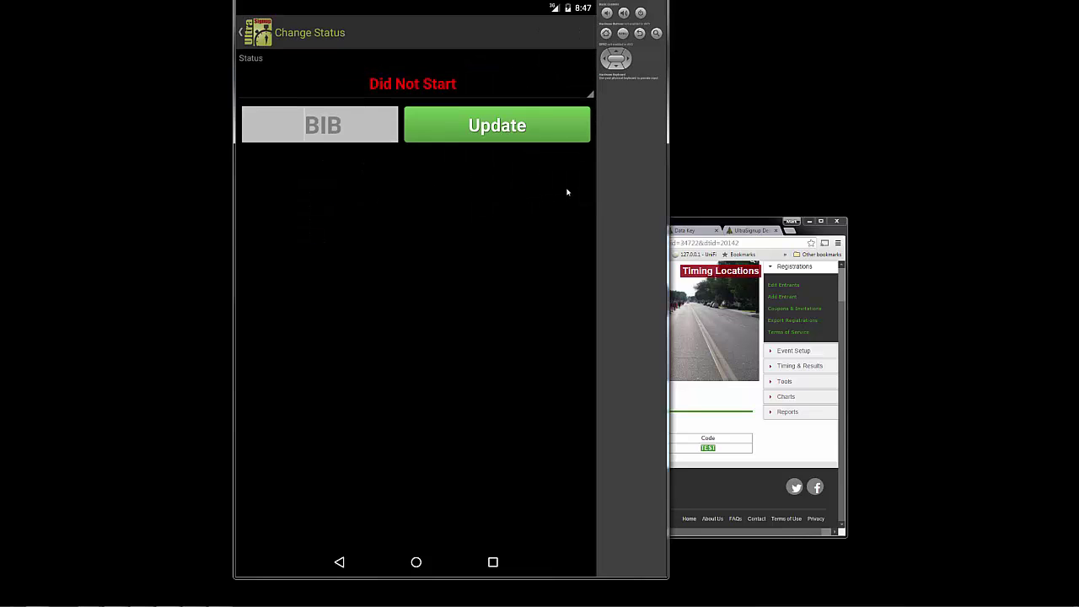
left_click(458, 87)
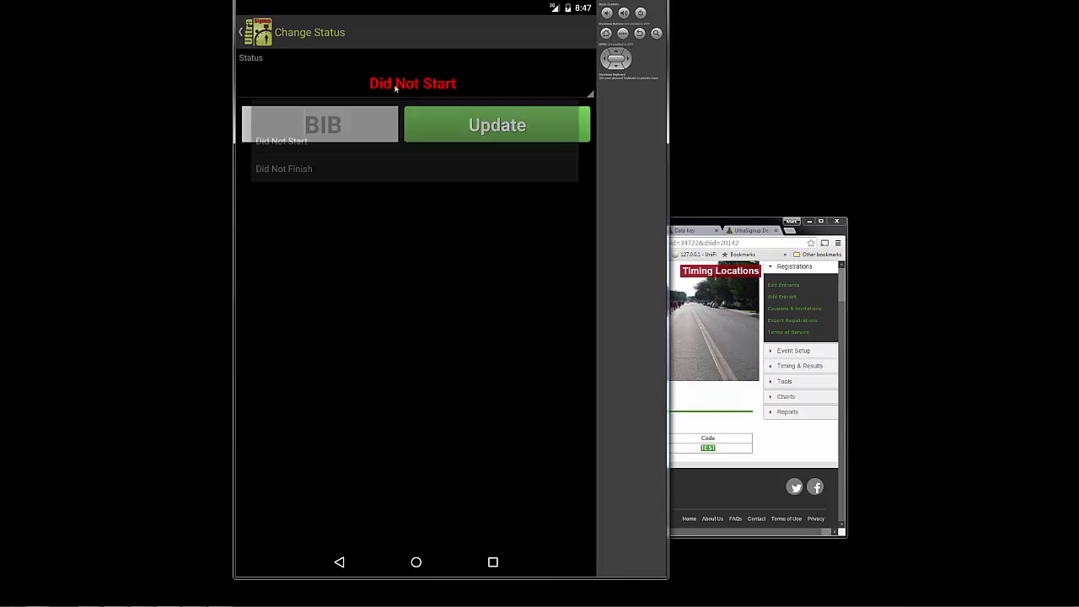
left_click(432, 90)
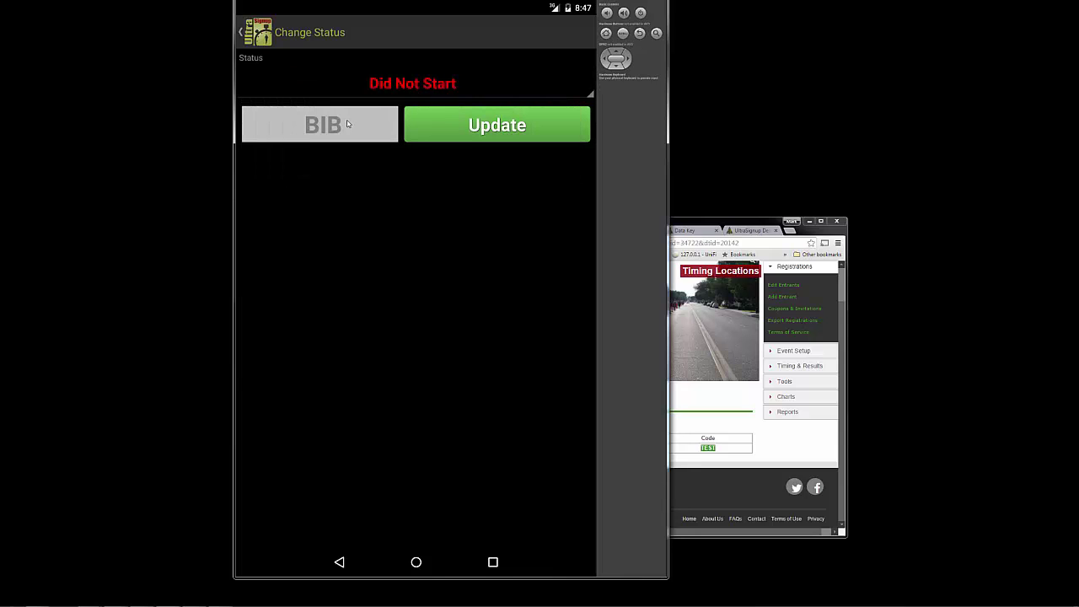
type("352")
left_click(476, 123)
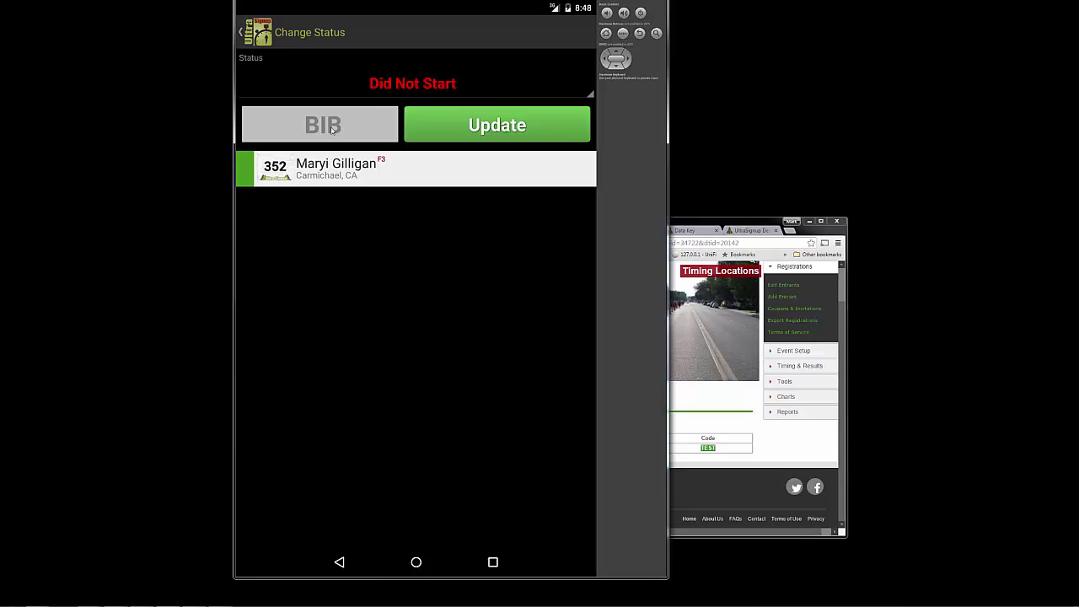
left_click(485, 128)
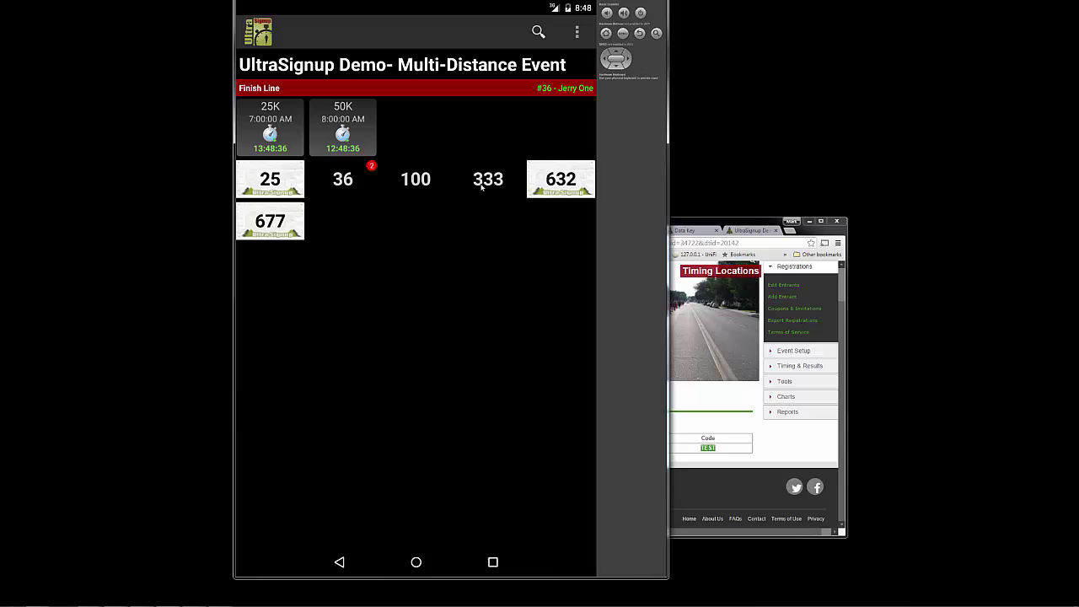
Search for bib 333 and update that participant's status to Did Not Finish
left_click(540, 33)
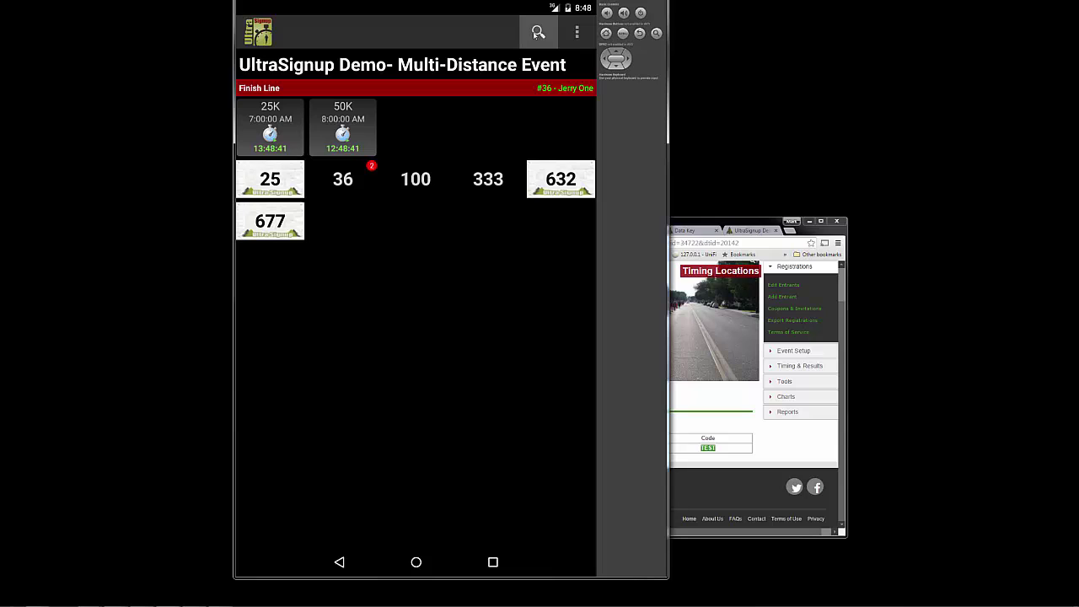
left_click(537, 32)
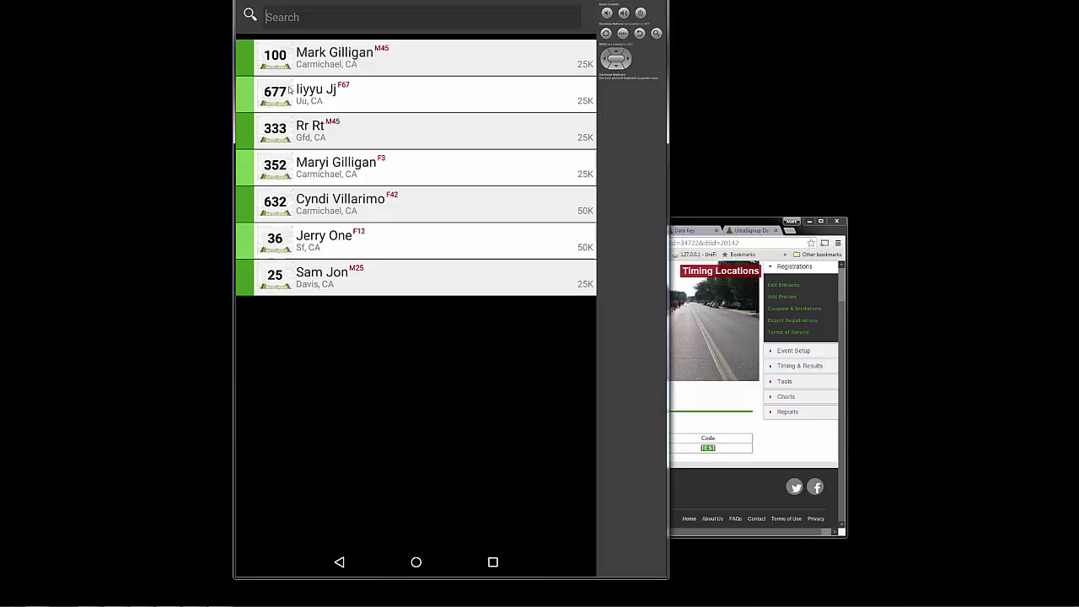
type("333")
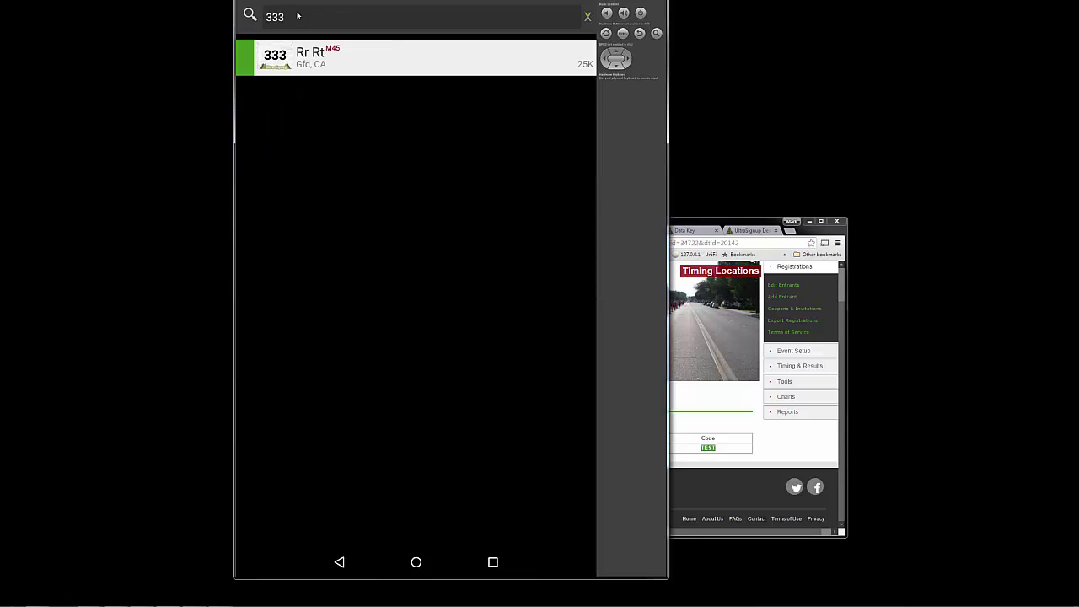
left_click(298, 54)
left_click(317, 95)
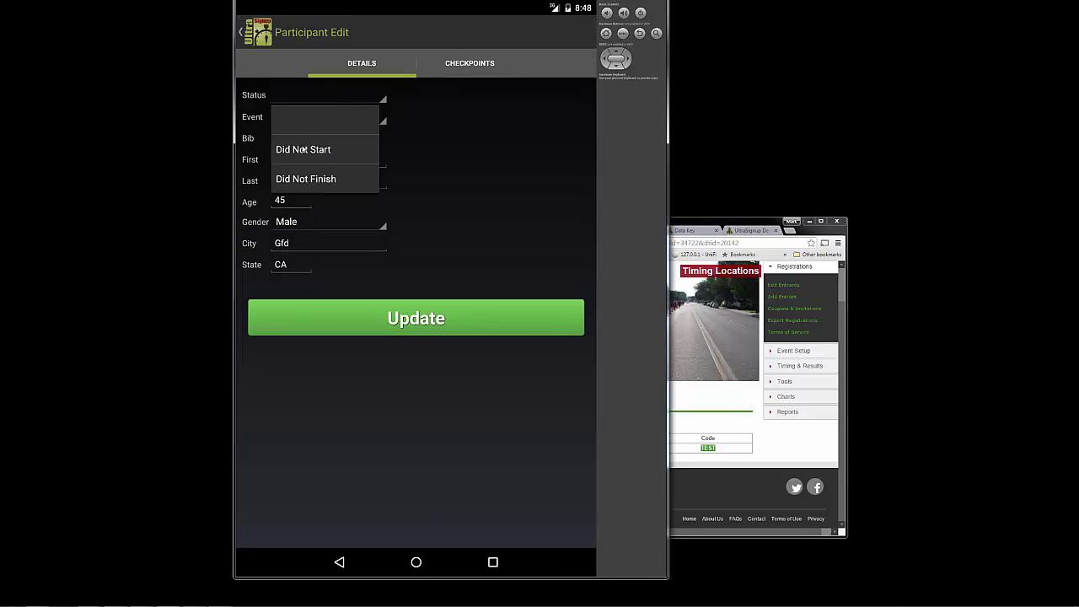
left_click(301, 180)
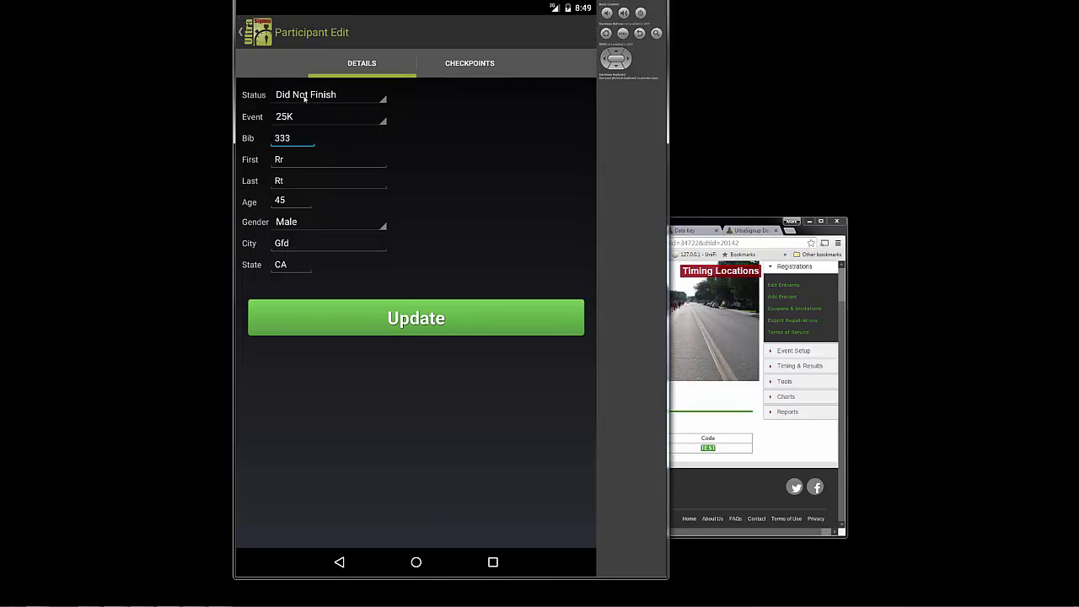
left_click(400, 321)
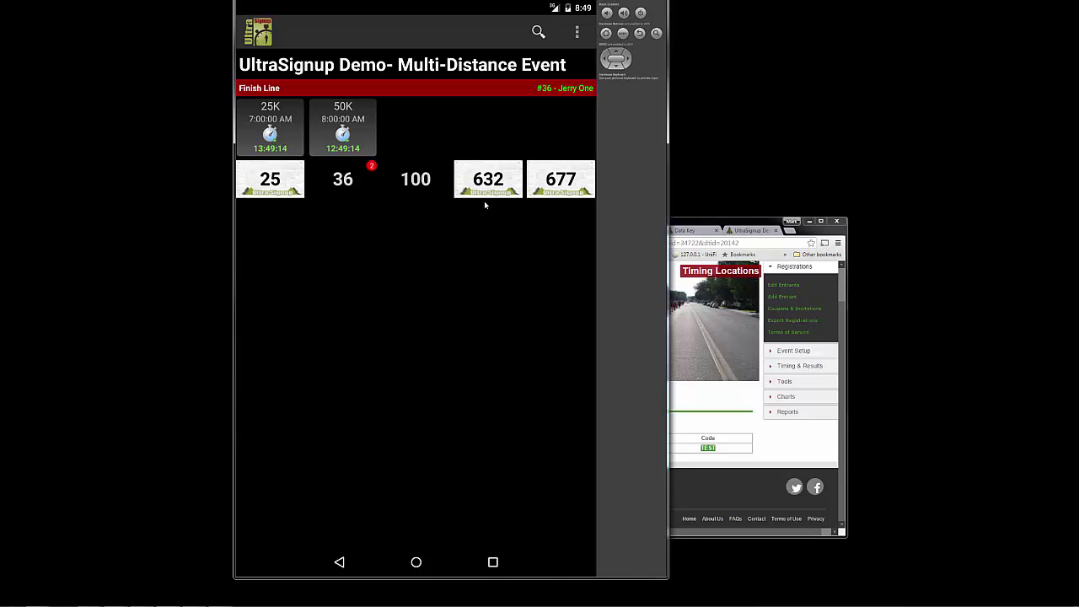
Switch to the Key Pad view and review the recorded checkpoints of bib 36
left_click(577, 33)
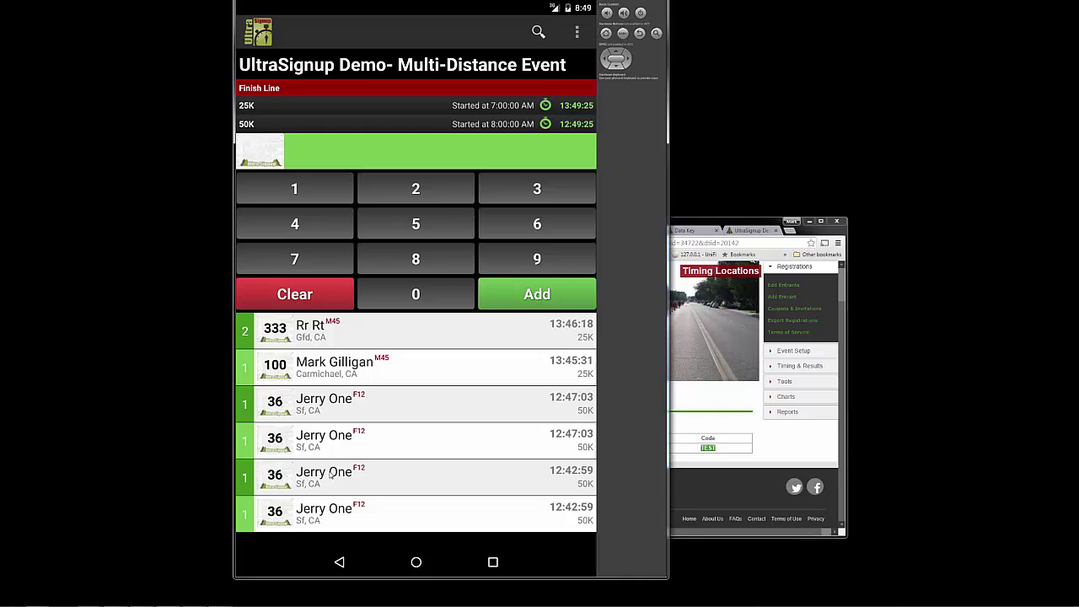
left_click(329, 475)
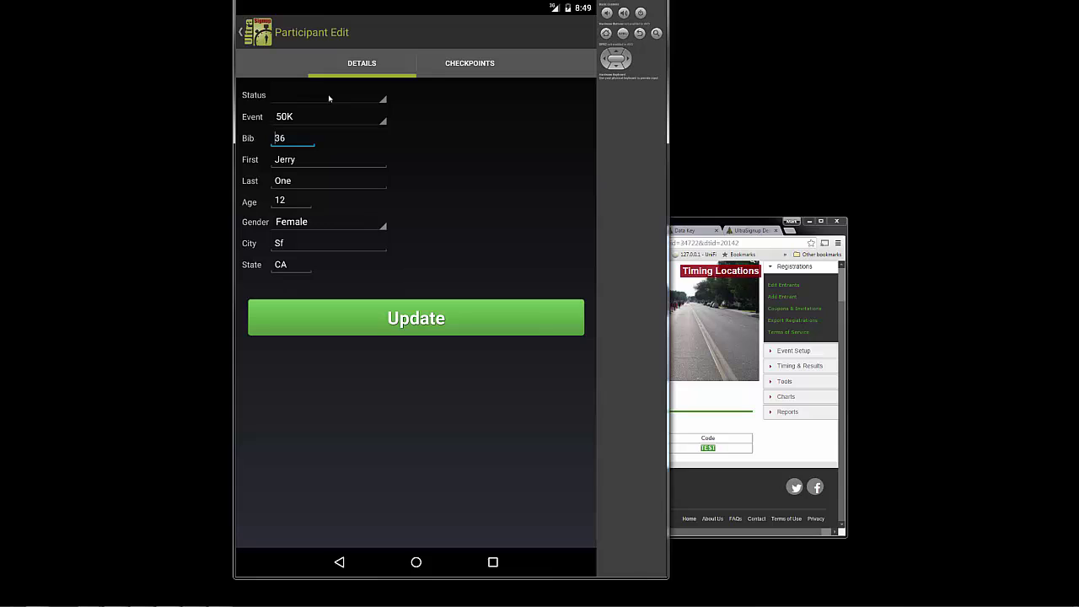
left_click(489, 67)
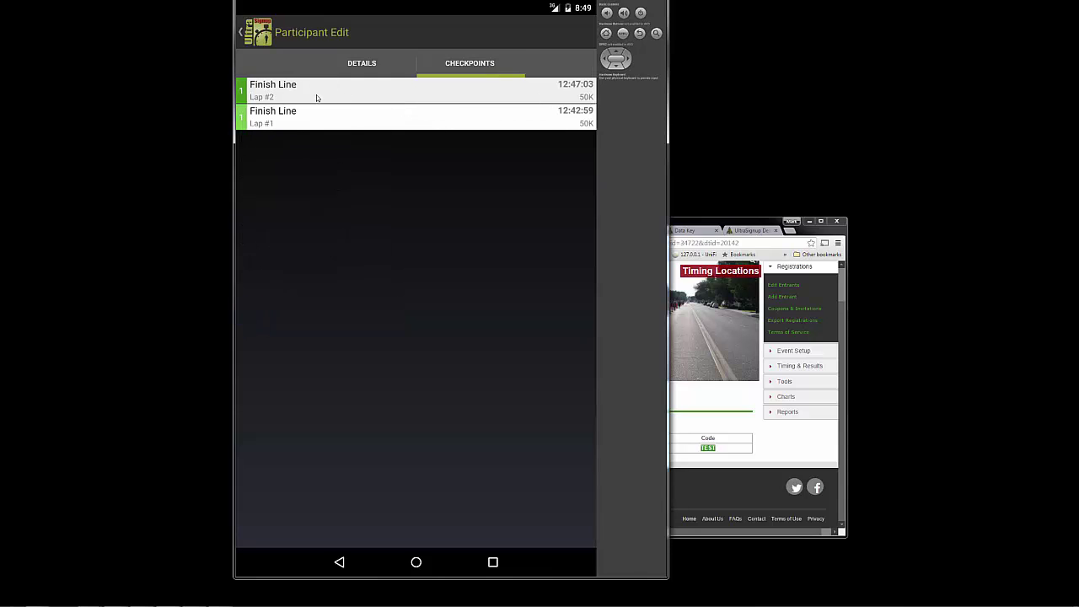
left_click(253, 35)
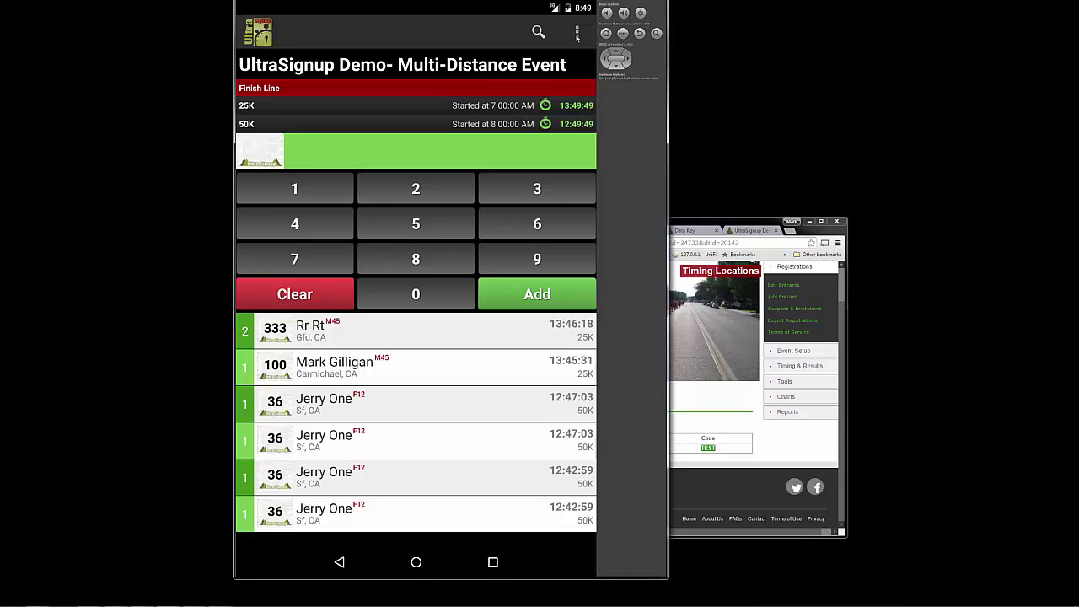
Run a data backup of the race
left_click(577, 33)
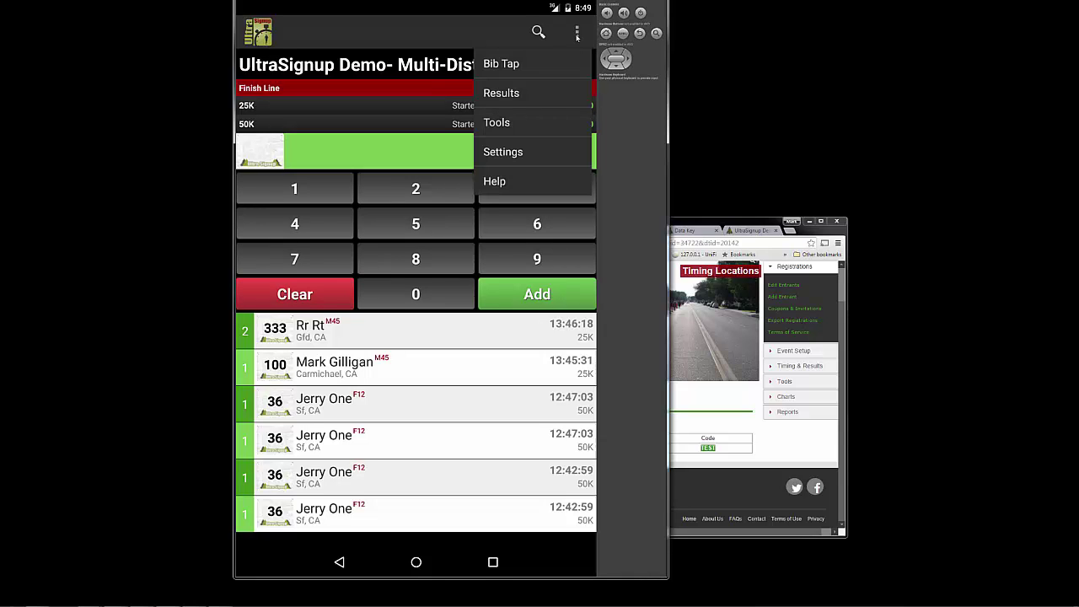
left_click(509, 124)
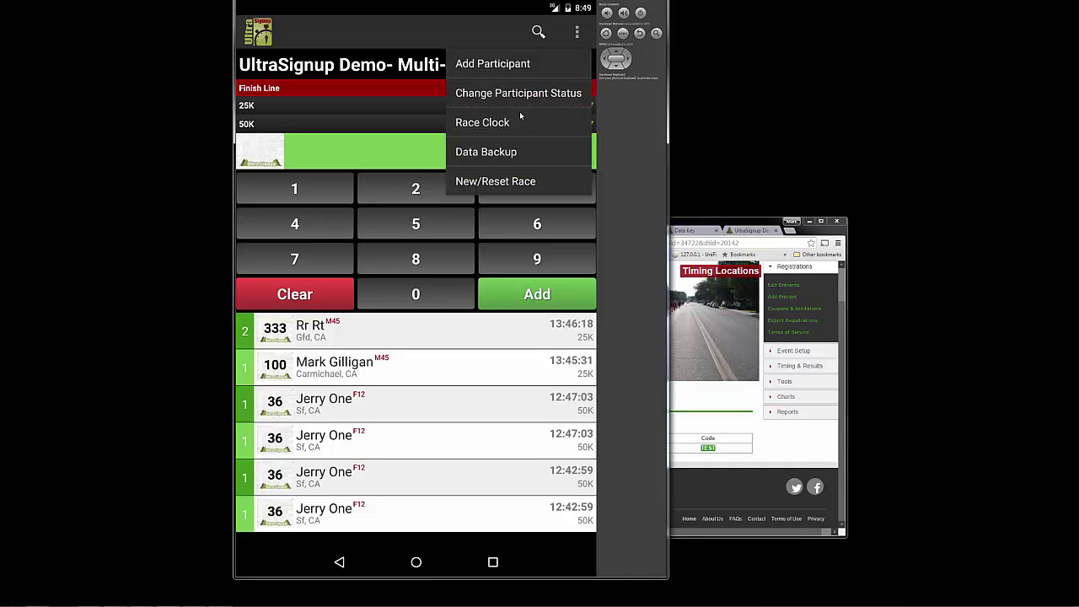
left_click(485, 156)
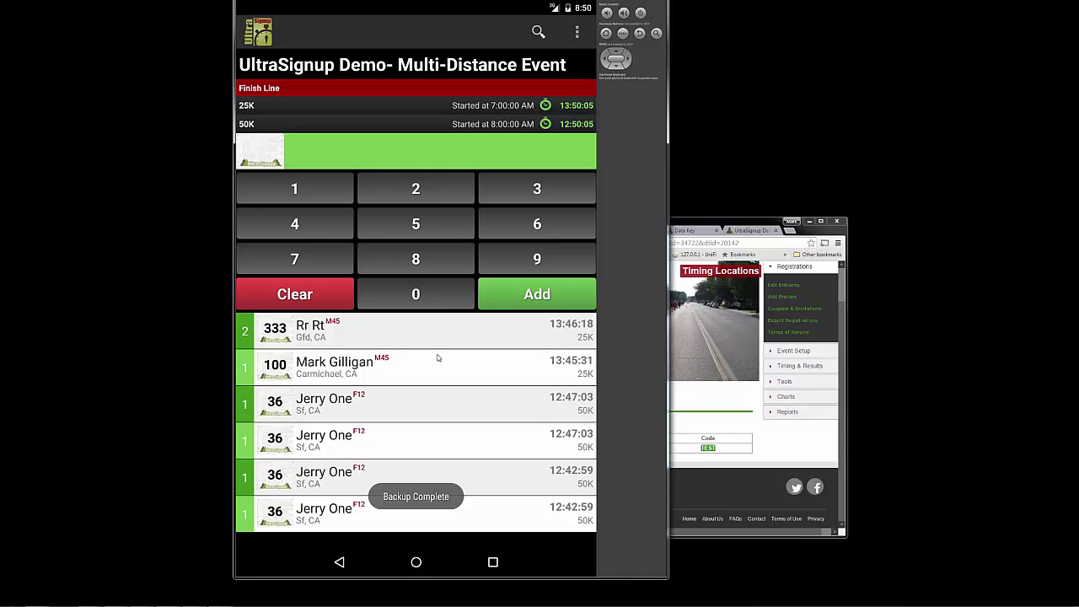
Look over the Help page's contact details and its legal document options, and return to the timing view
left_click(576, 32)
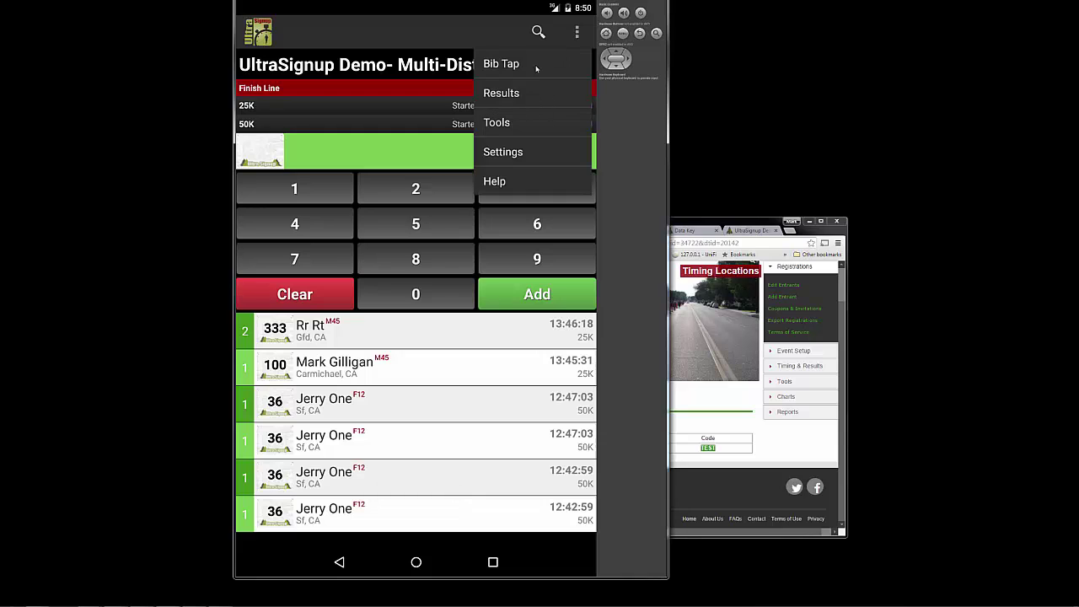
left_click(494, 181)
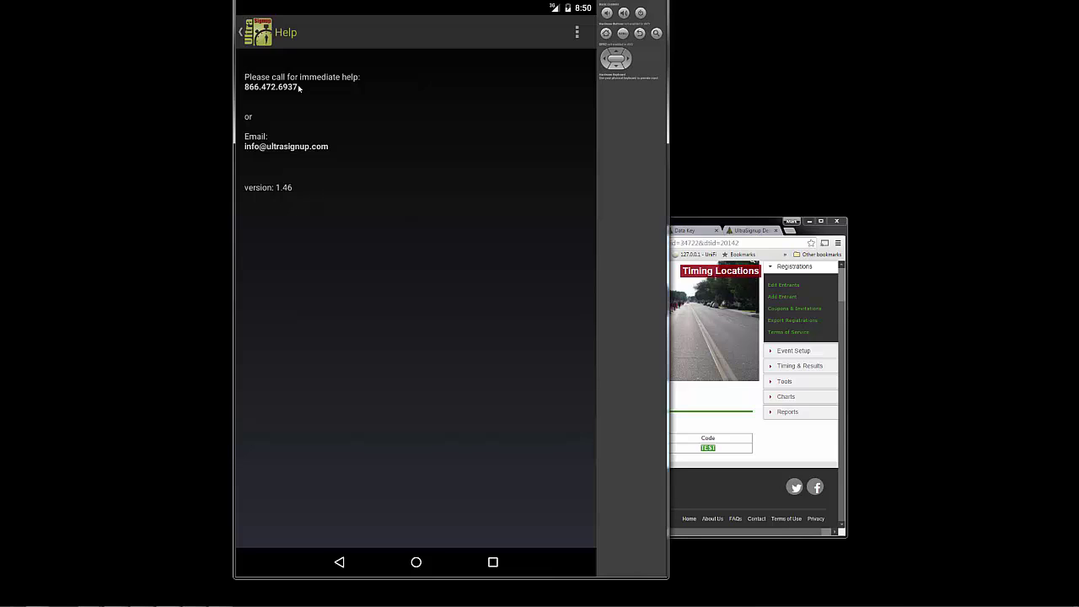
left_click(268, 38)
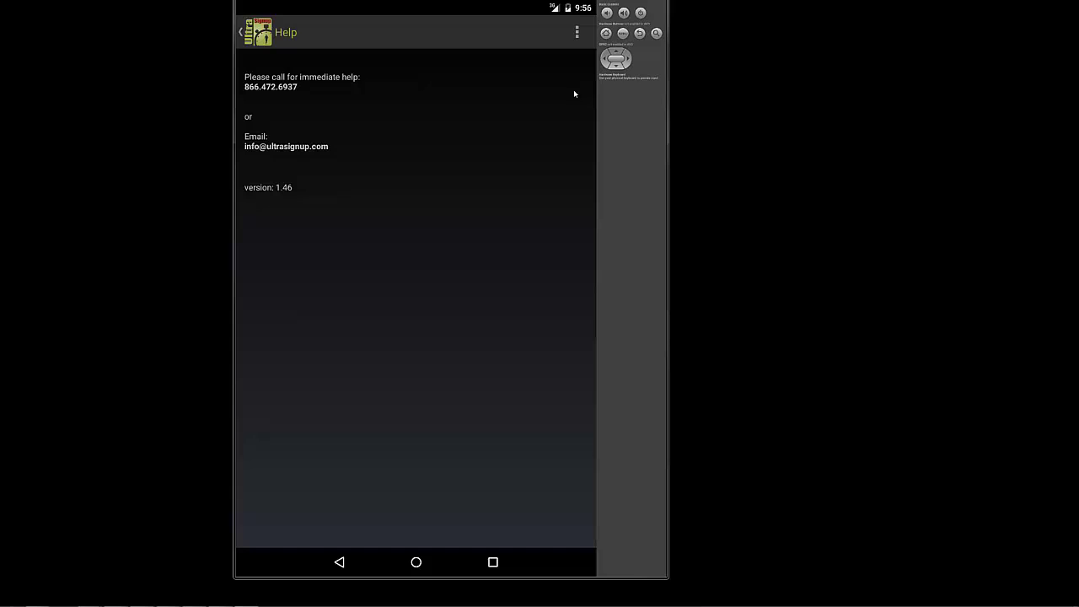
left_click(576, 33)
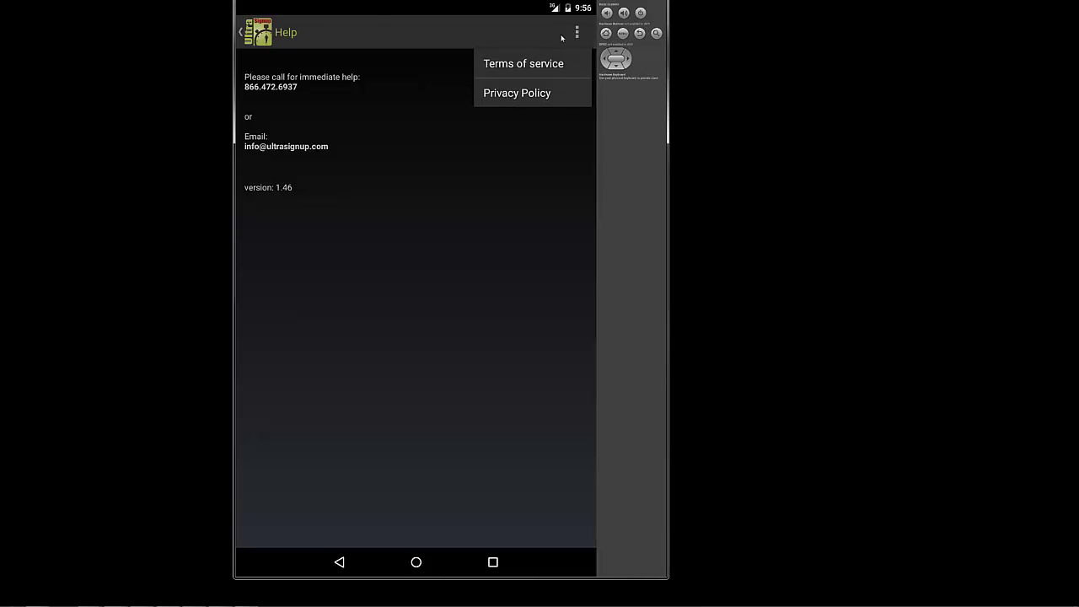
left_click(242, 33)
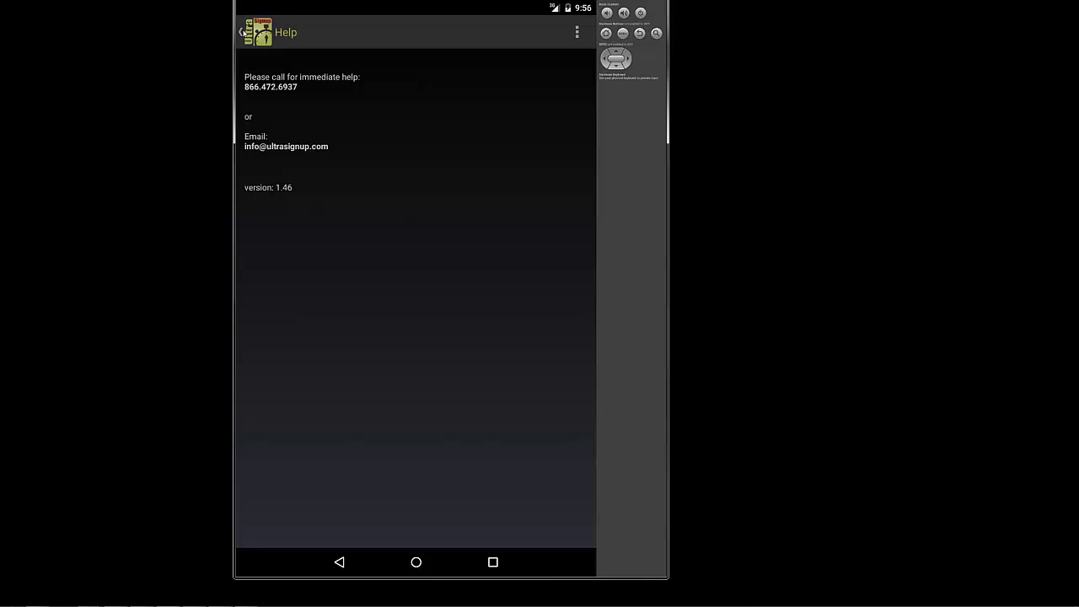
left_click(243, 32)
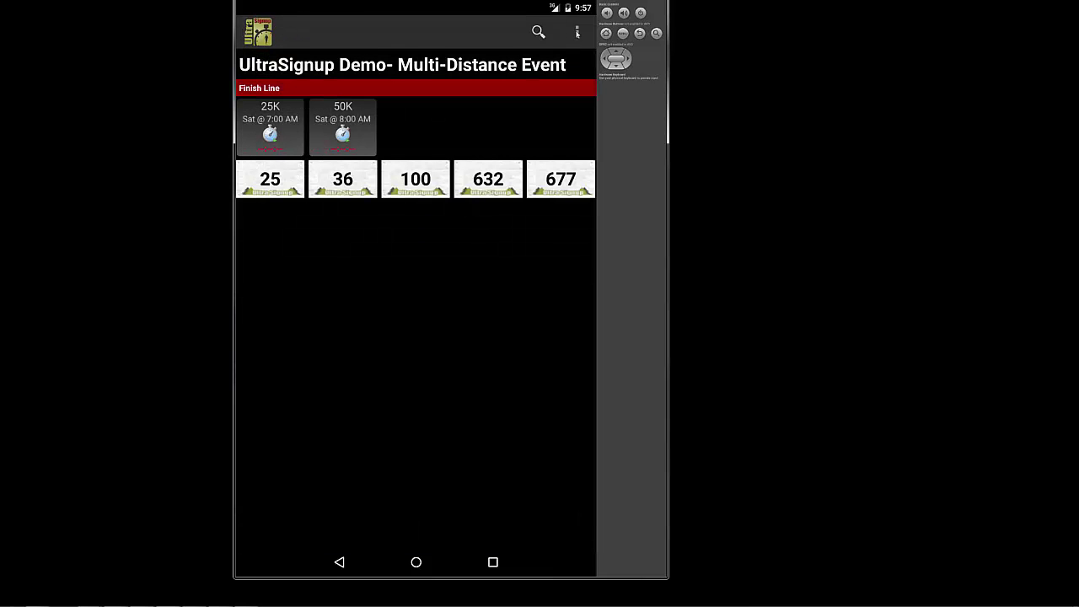
Reset the race with the event code TEST, agreeing to overwrite the existing data
left_click(578, 32)
left_click(494, 153)
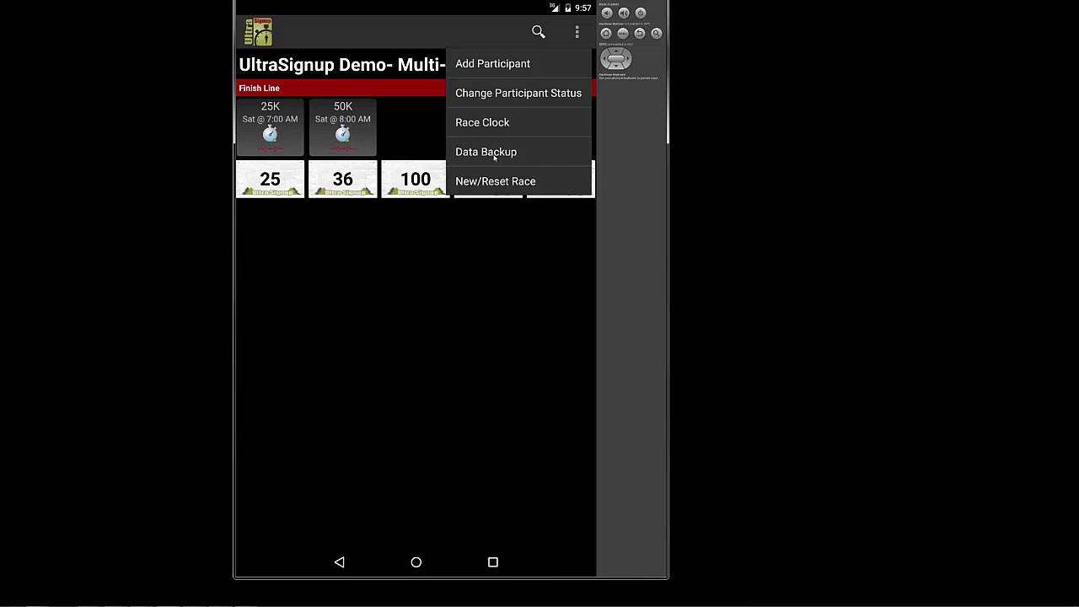
left_click(481, 182)
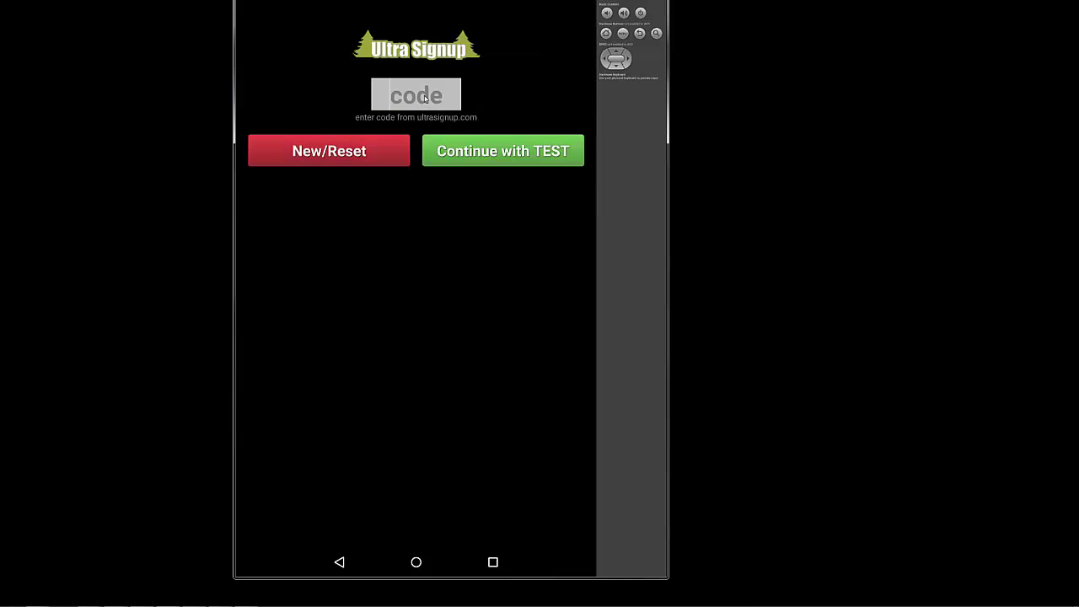
type("TEST")
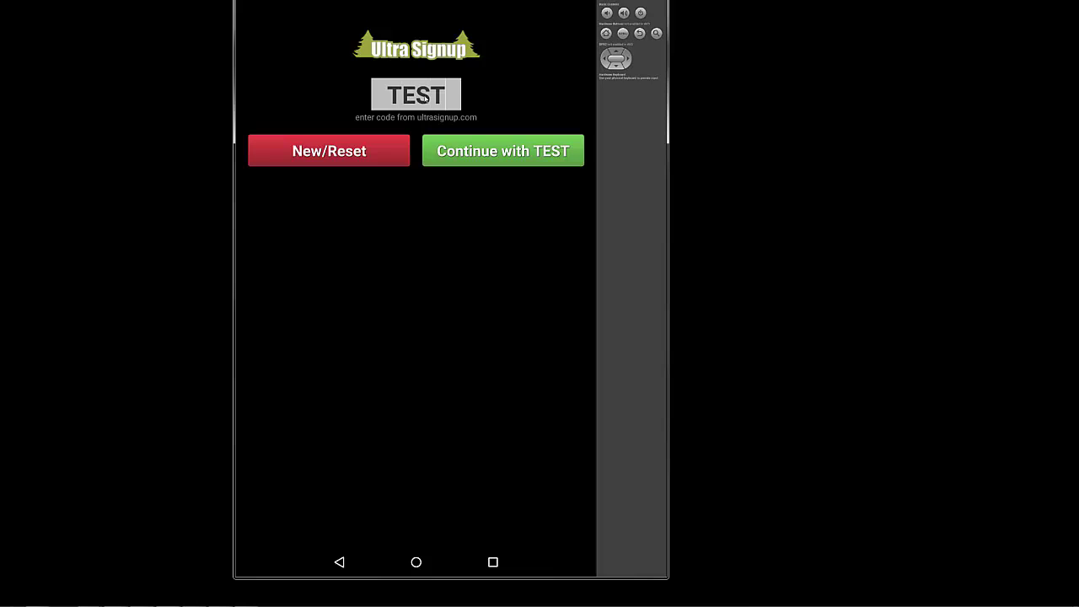
left_click(369, 152)
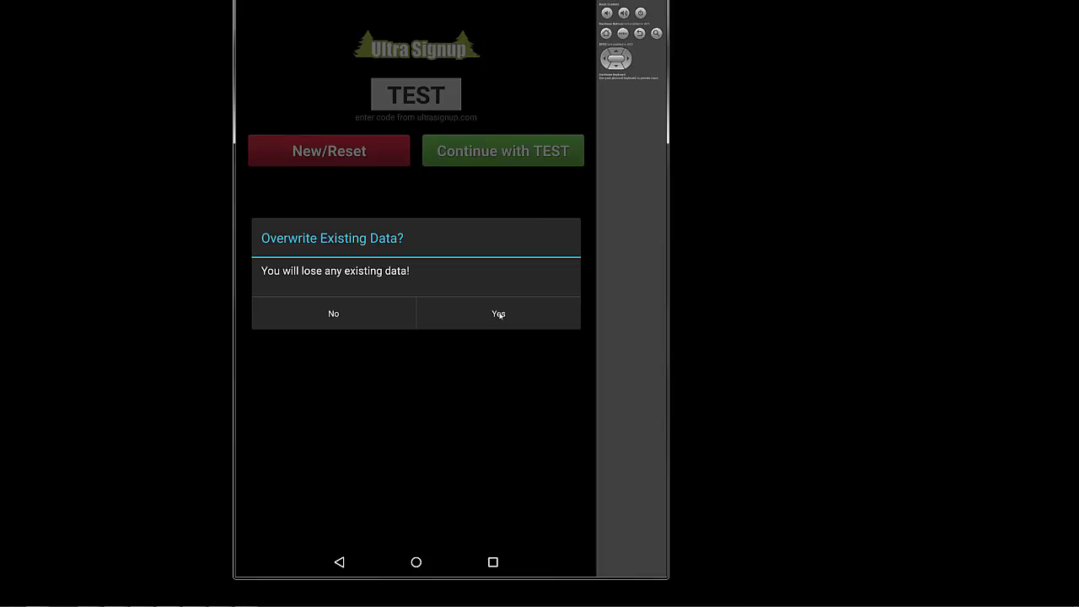
left_click(499, 314)
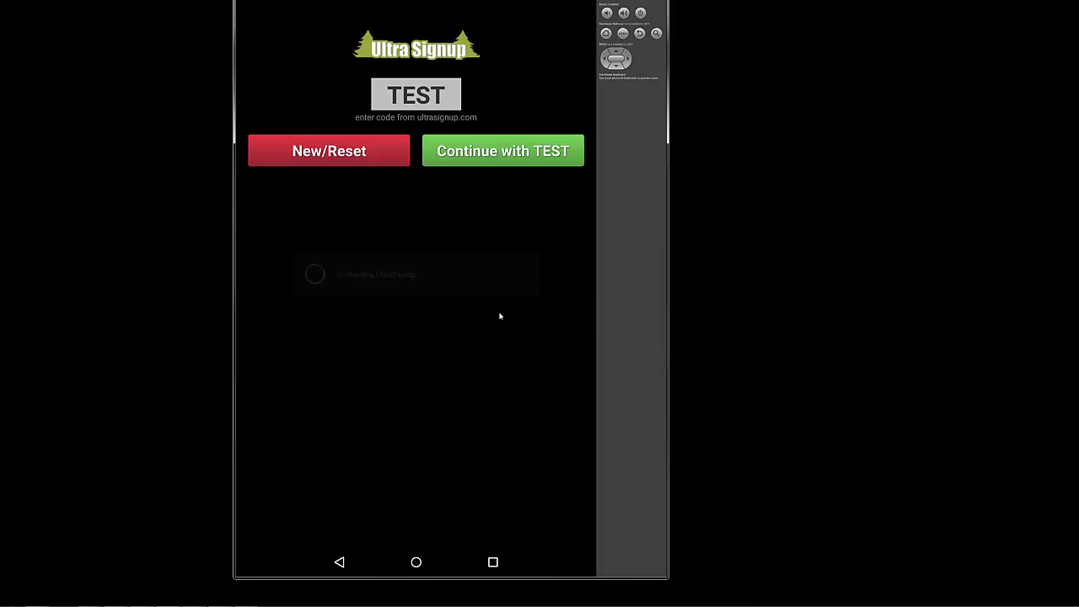